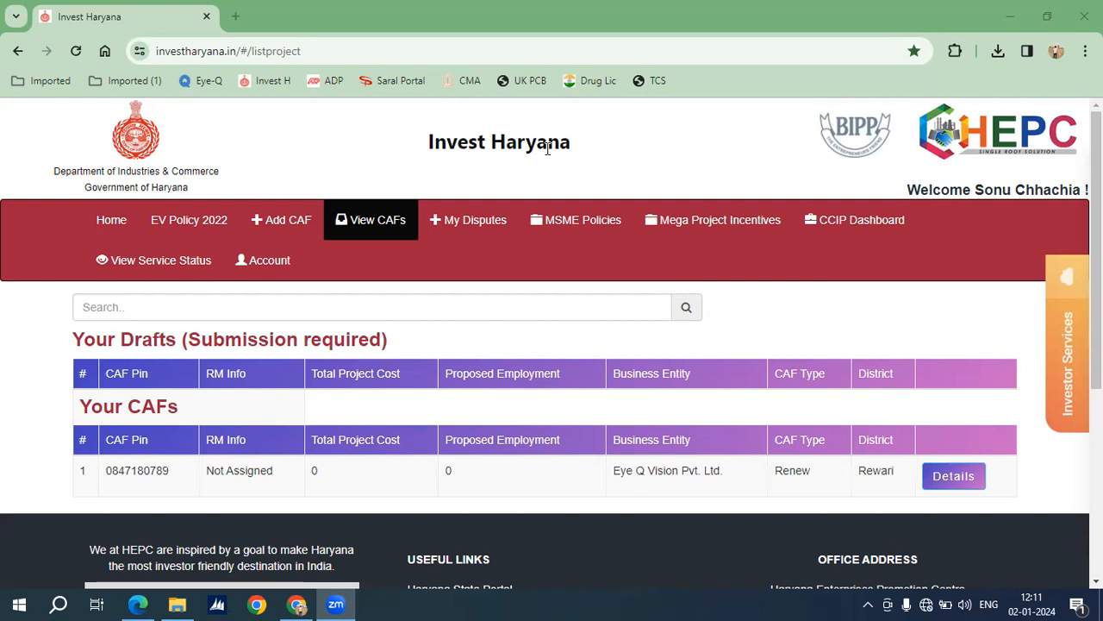
- Open the details of the Eye Q Vision Pvt. Ltd. CAF and view its form and the departments offered for required services
{"action": "mouse_move", "coordinate": [532, 246]}
{"action": "left_click", "coordinate": [962, 481]}
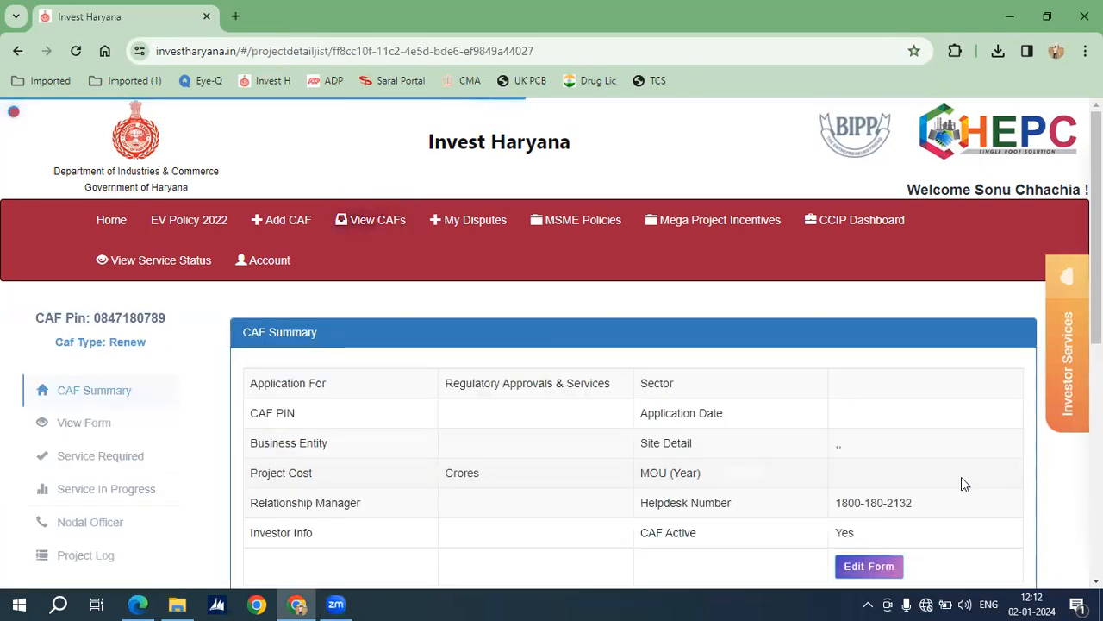
{"action": "left_click", "coordinate": [87, 425]}
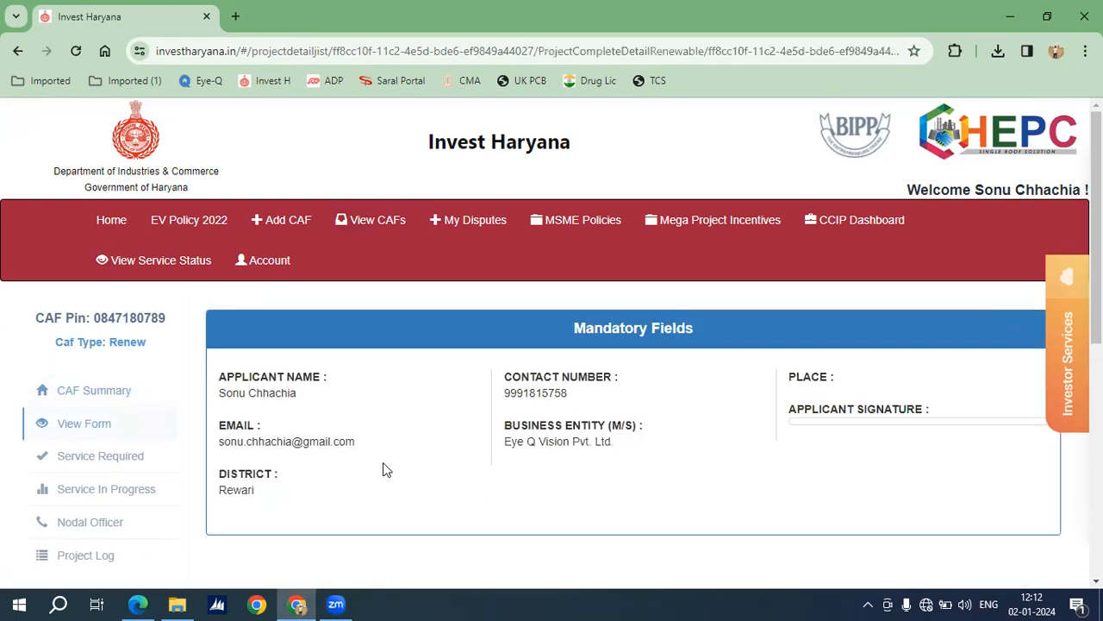
{"action": "left_click", "coordinate": [117, 473]}
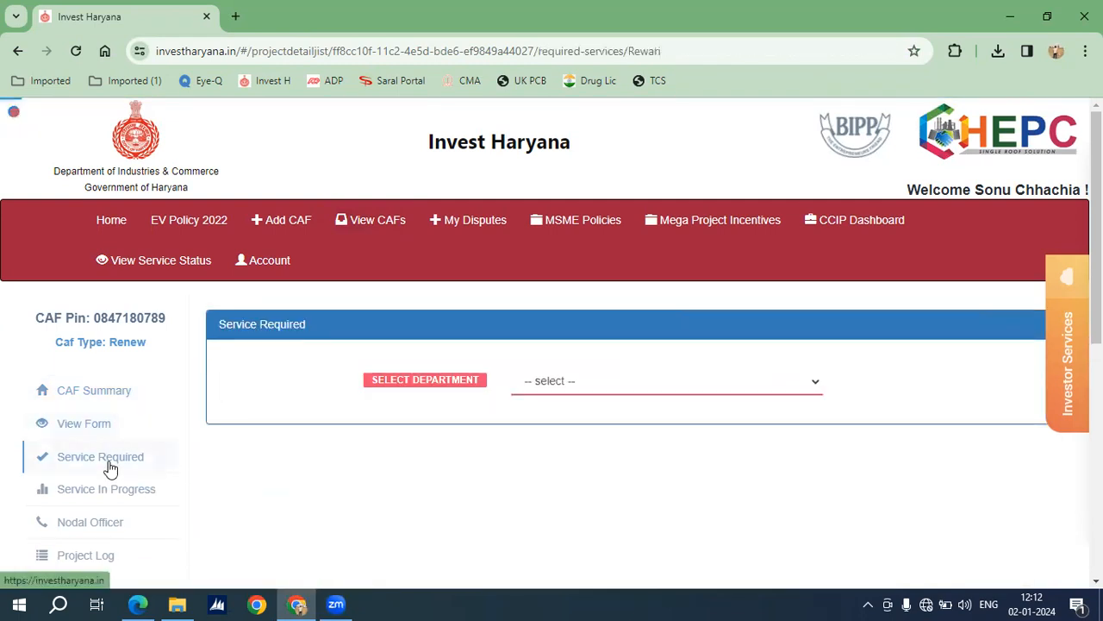
{"action": "left_click", "coordinate": [624, 394]}
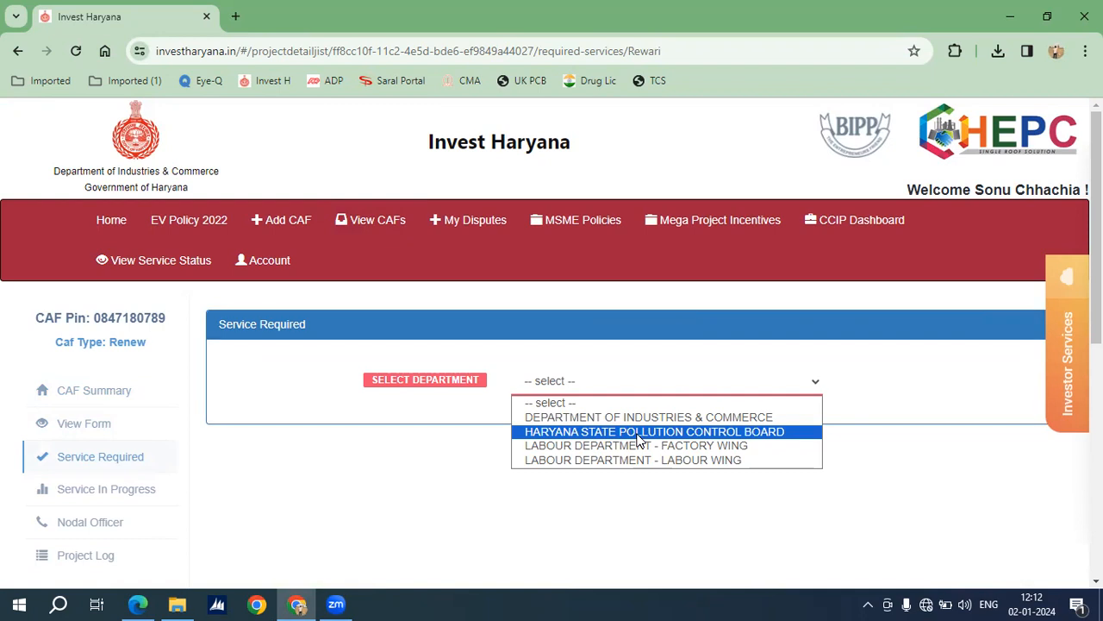
- Open the tracking form of the in-progress service Authorization under Bio Medical Waste and accept the redirect
{"action": "left_click", "coordinate": [116, 494]}
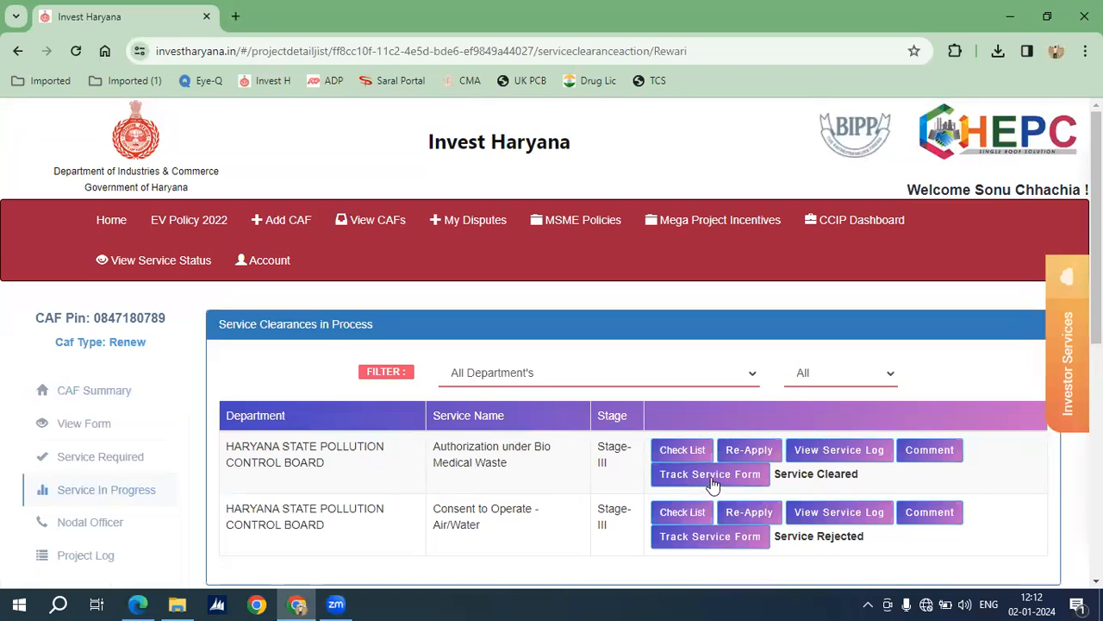
{"action": "left_click", "coordinate": [713, 482]}
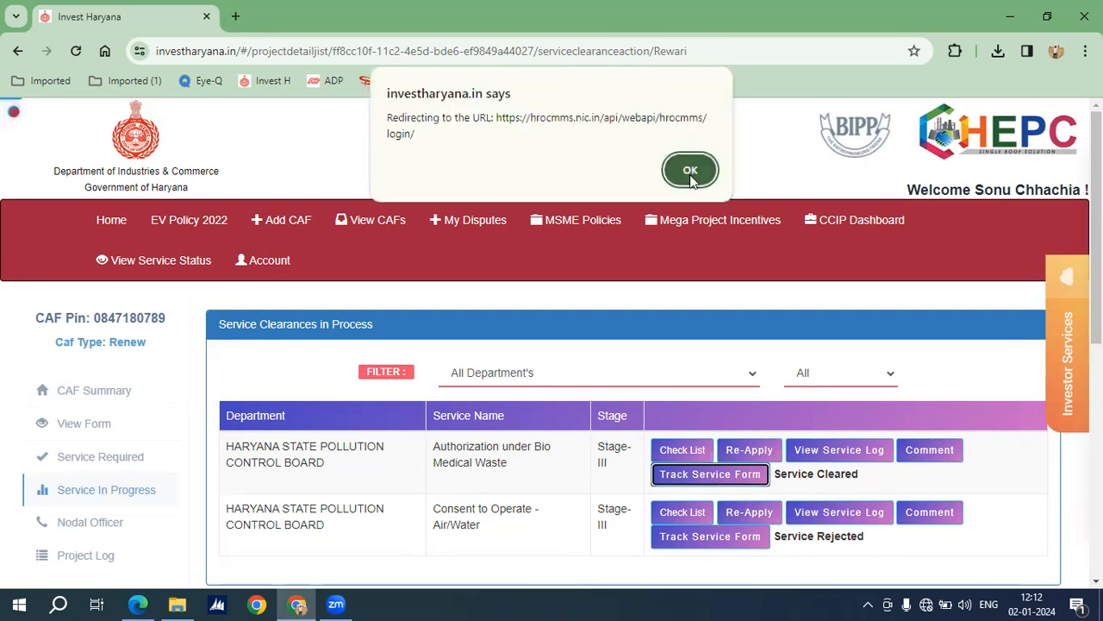
{"action": "left_click", "coordinate": [691, 171]}
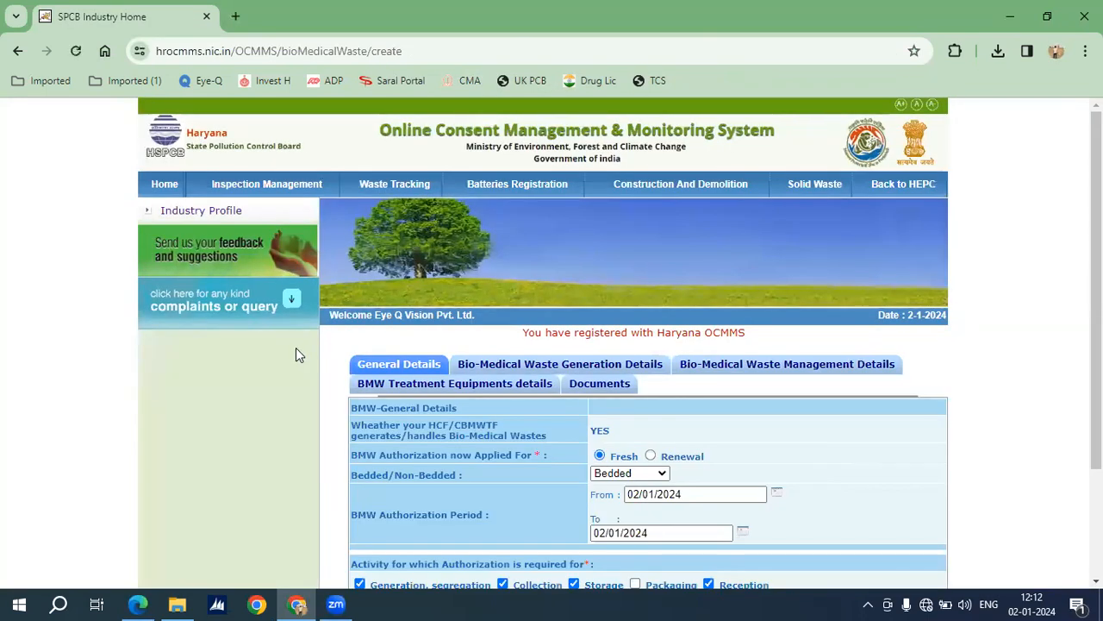
- Set the end date of the BMW authorization period to 31/03/2029 in the general details
{"action": "scroll", "coordinate": [717, 440], "scroll_direction": "down", "scroll_amount": 3}
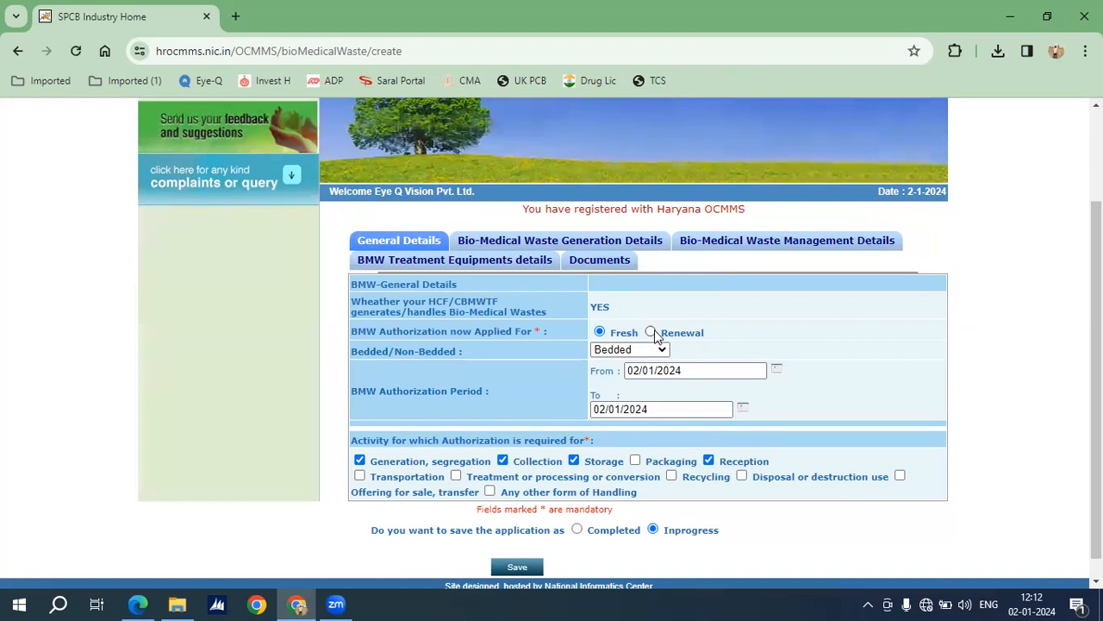
{"action": "left_click", "coordinate": [718, 375]}
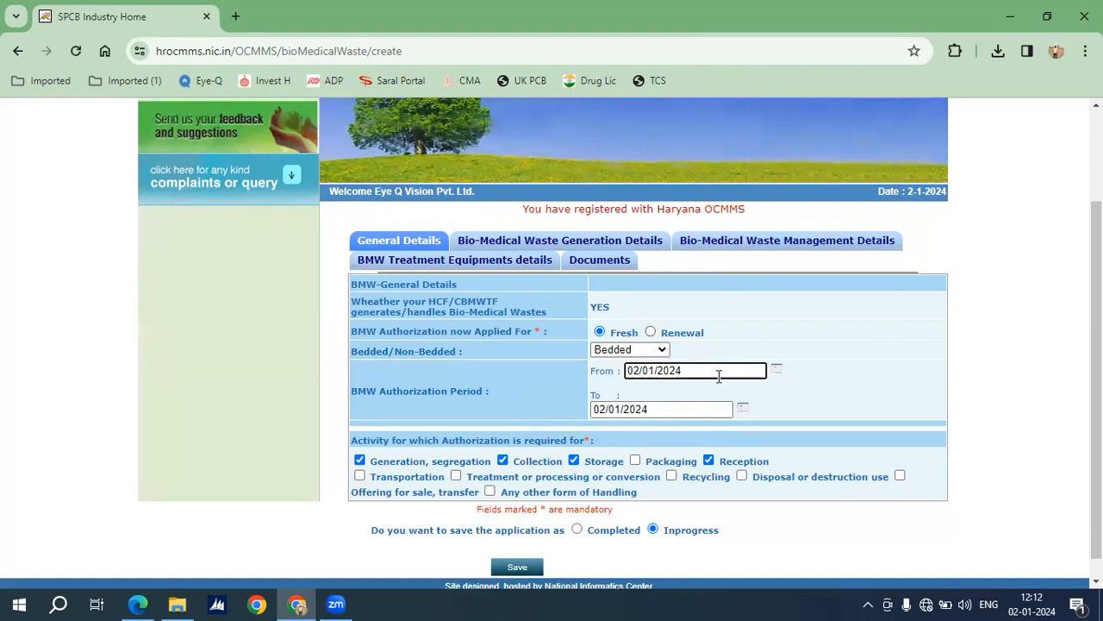
{"action": "left_click", "coordinate": [678, 408]}
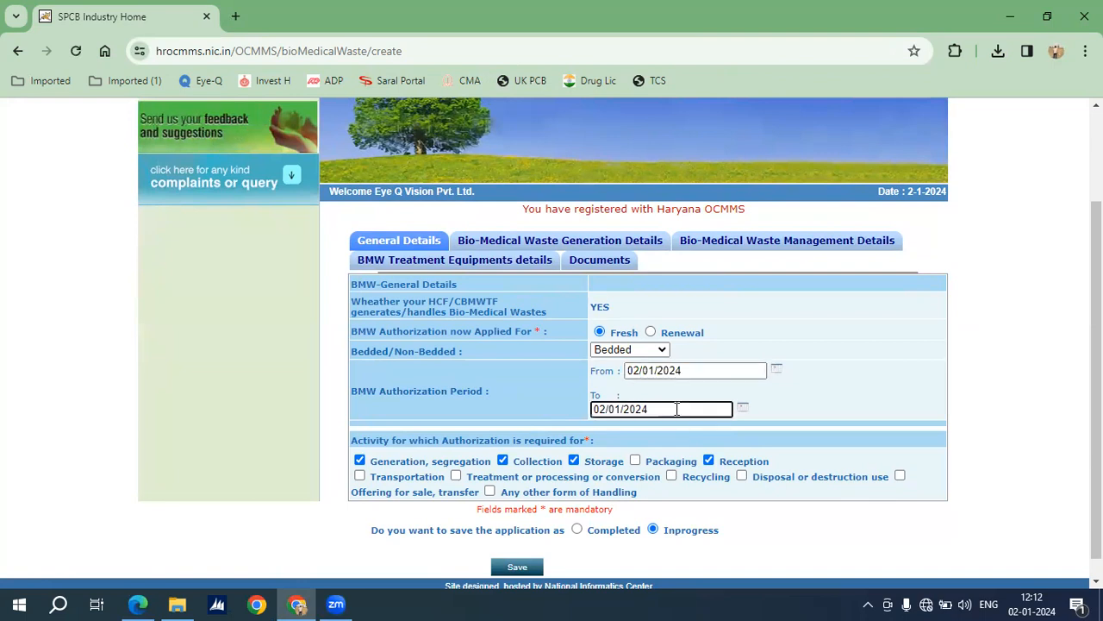
{"action": "left_click", "coordinate": [745, 409]}
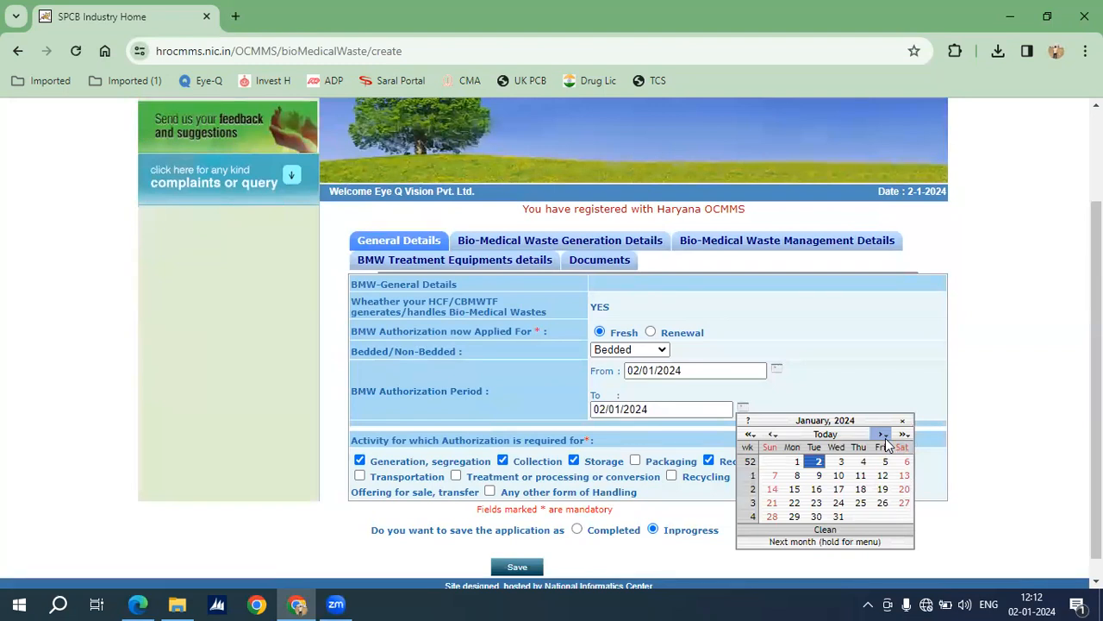
{"action": "left_click", "coordinate": [901, 434]}
{"action": "left_click", "coordinate": [901, 435]}
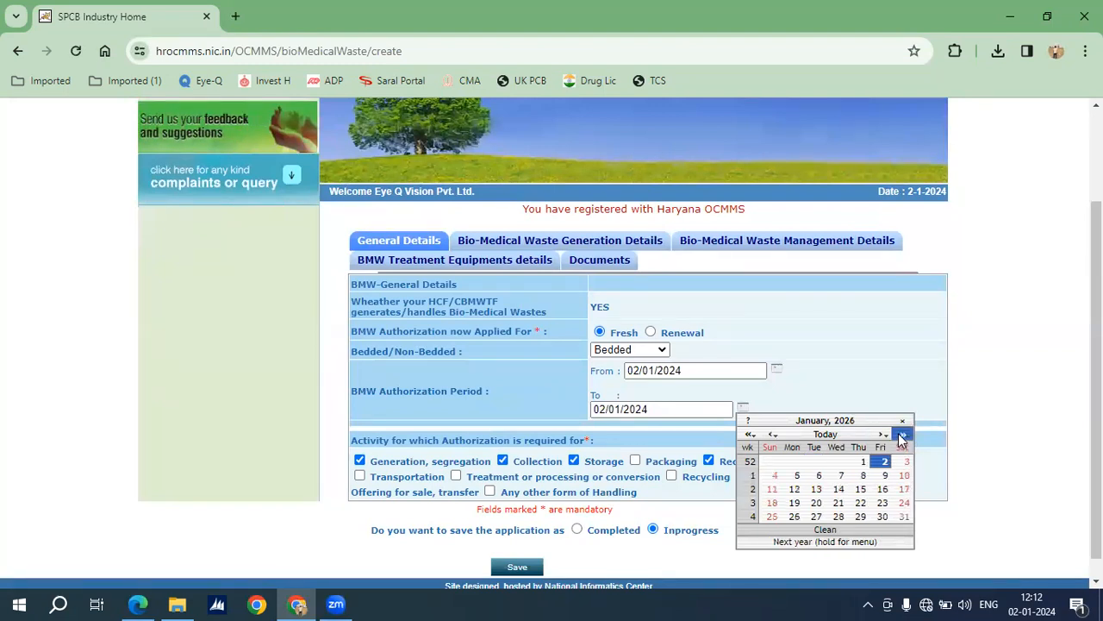
{"action": "left_click", "coordinate": [901, 434]}
{"action": "left_click", "coordinate": [902, 434]}
{"action": "left_click", "coordinate": [901, 434]}
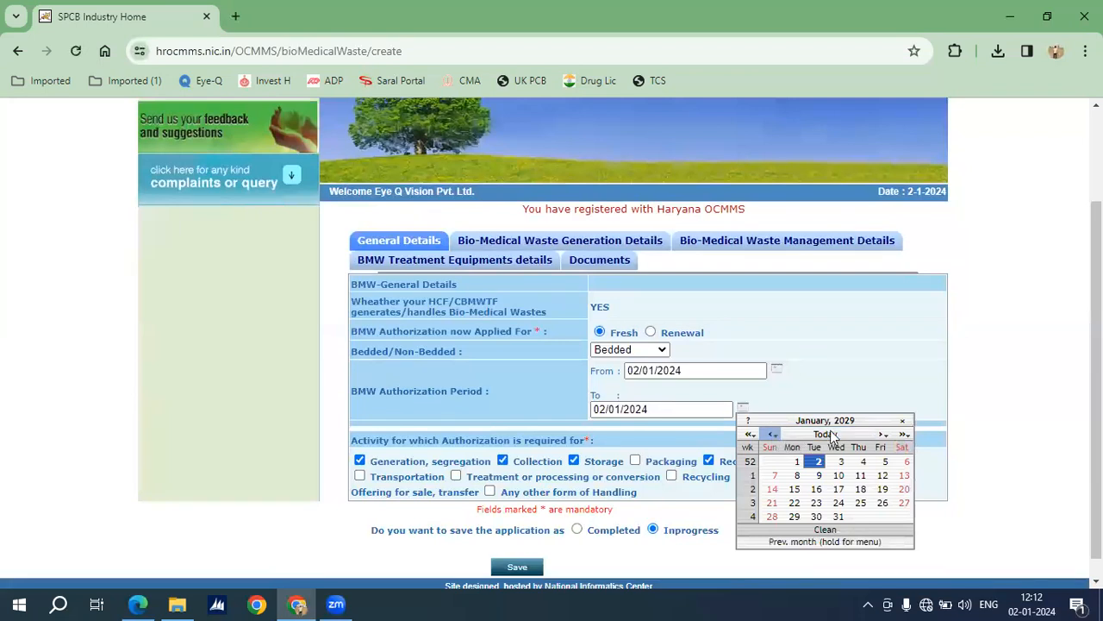
{"action": "left_click", "coordinate": [883, 435]}
{"action": "left_click", "coordinate": [883, 435]}
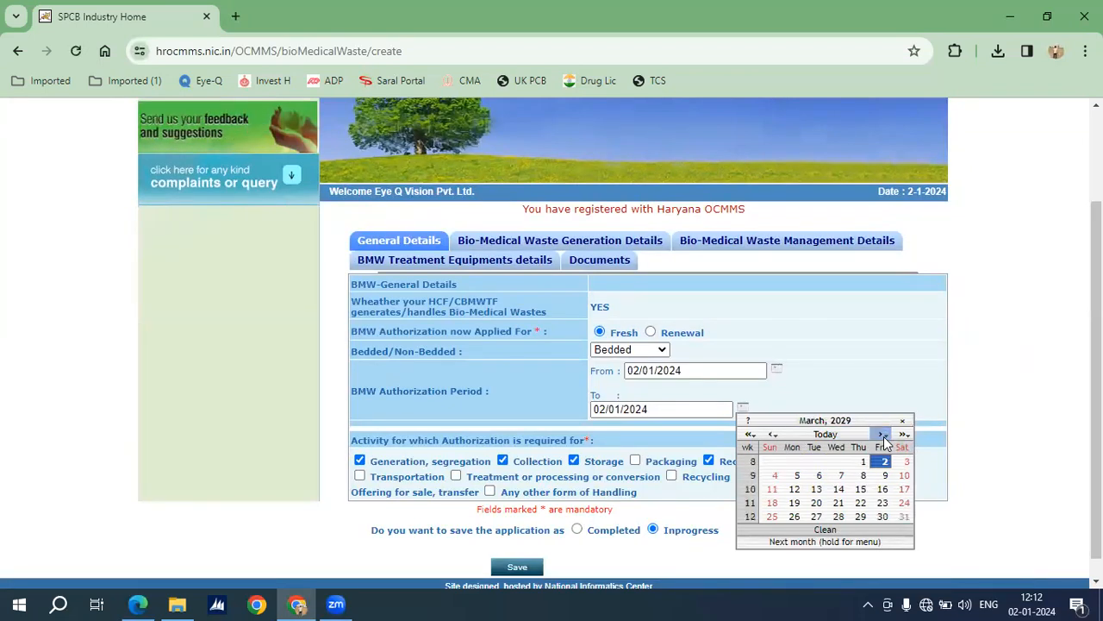
{"action": "left_click", "coordinate": [904, 516]}
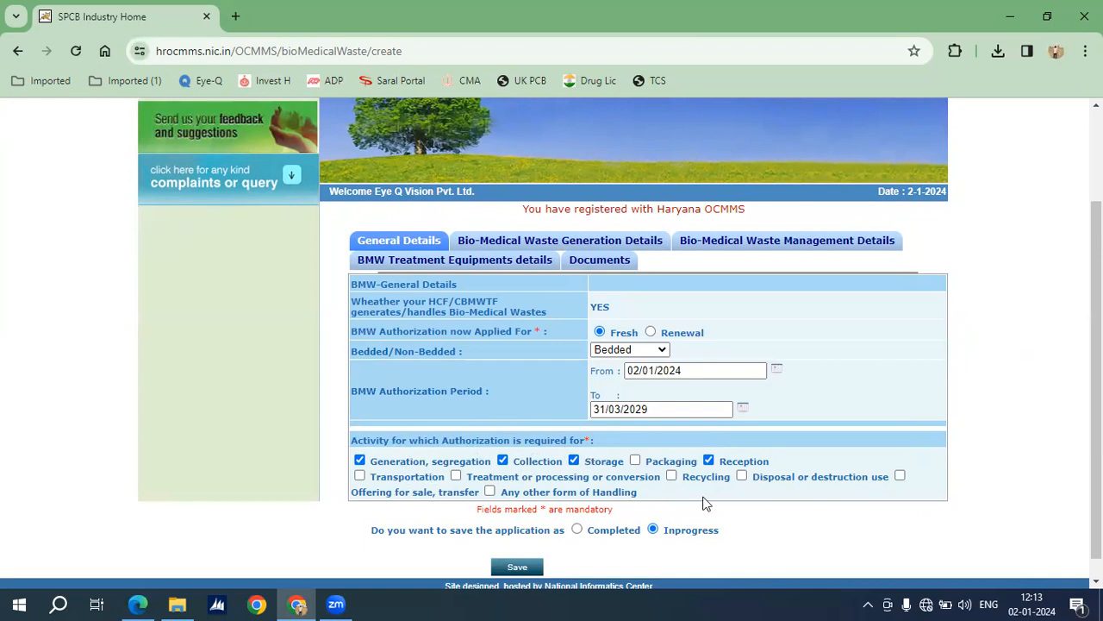
- In the bio-medical waste generation details, choose HCF as the facility type and HCF-Common Facility Member as the facility status
{"action": "left_click", "coordinate": [504, 242]}
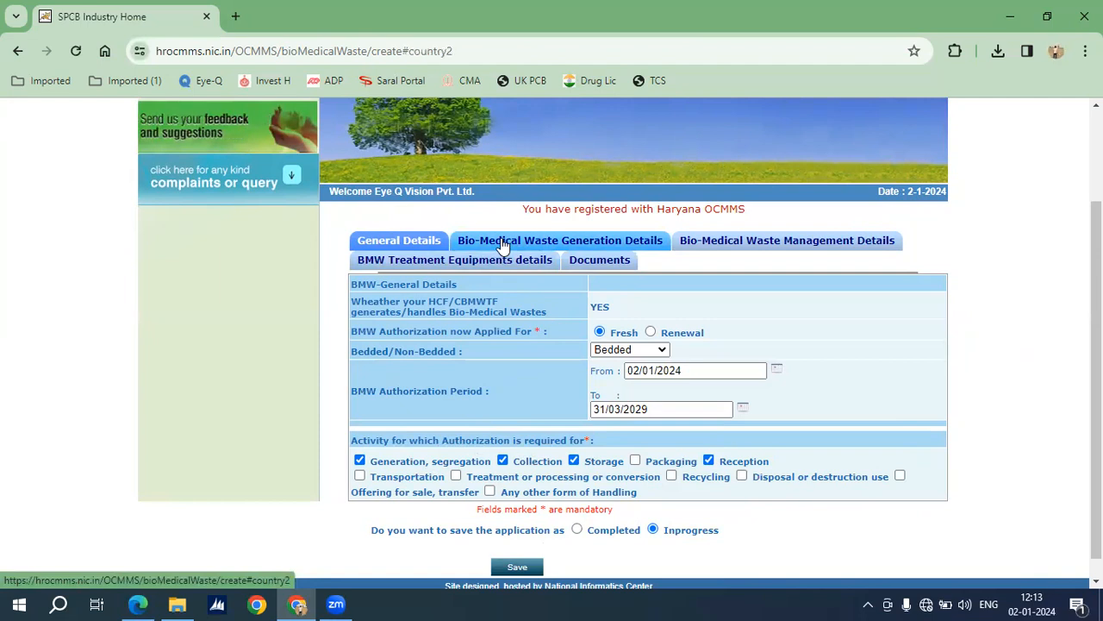
{"action": "scroll", "coordinate": [686, 380], "scroll_direction": "down", "scroll_amount": 1}
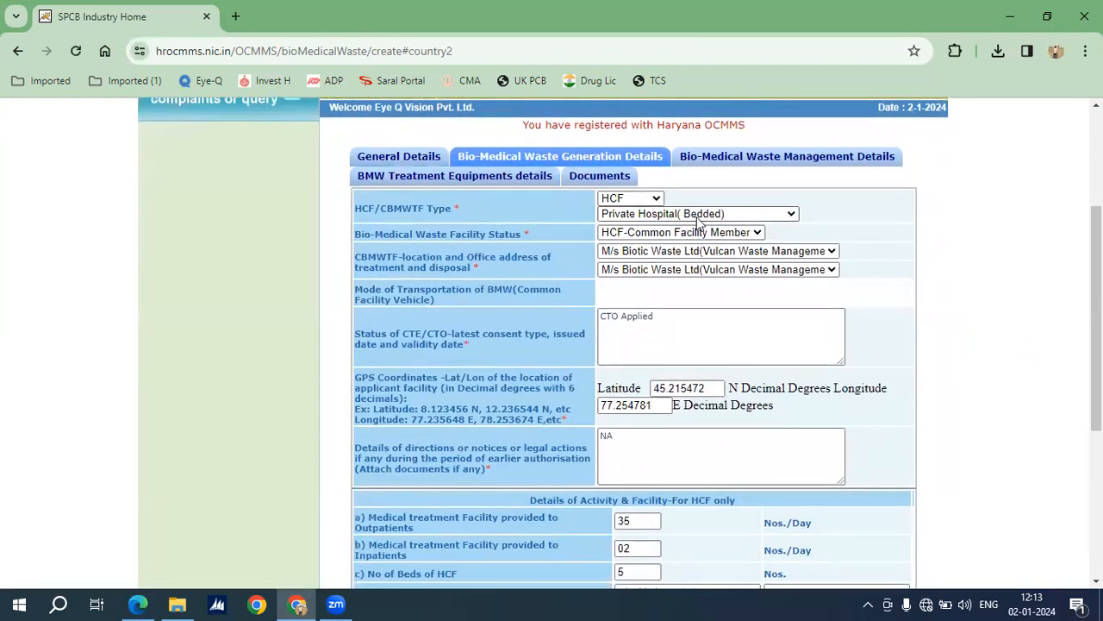
{"action": "left_click", "coordinate": [651, 201]}
{"action": "left_click", "coordinate": [631, 214]}
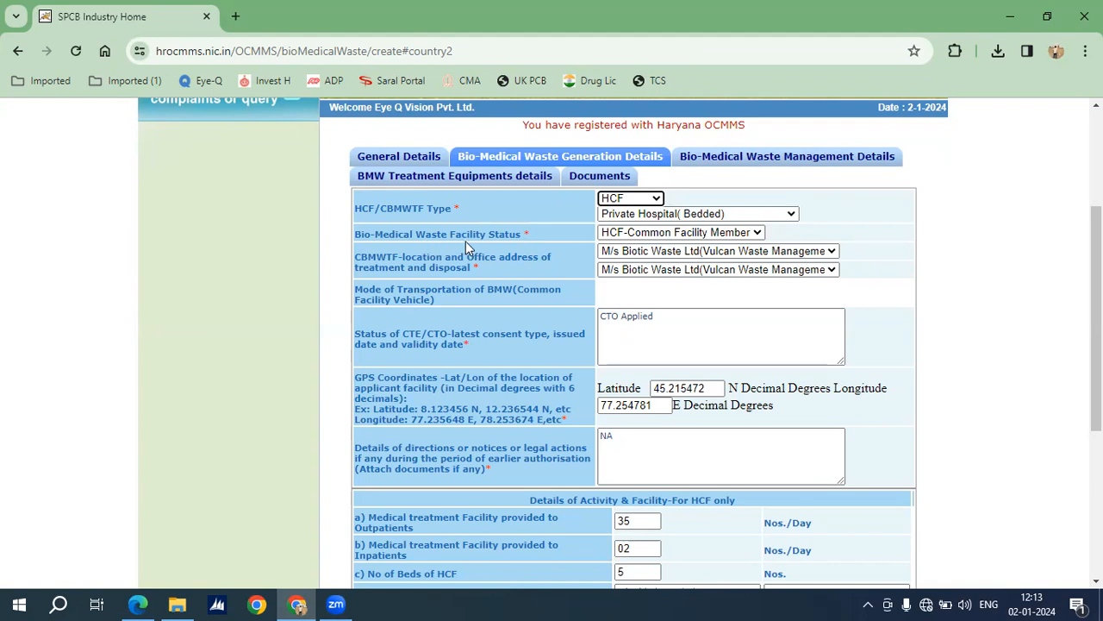
{"action": "left_click", "coordinate": [727, 234]}
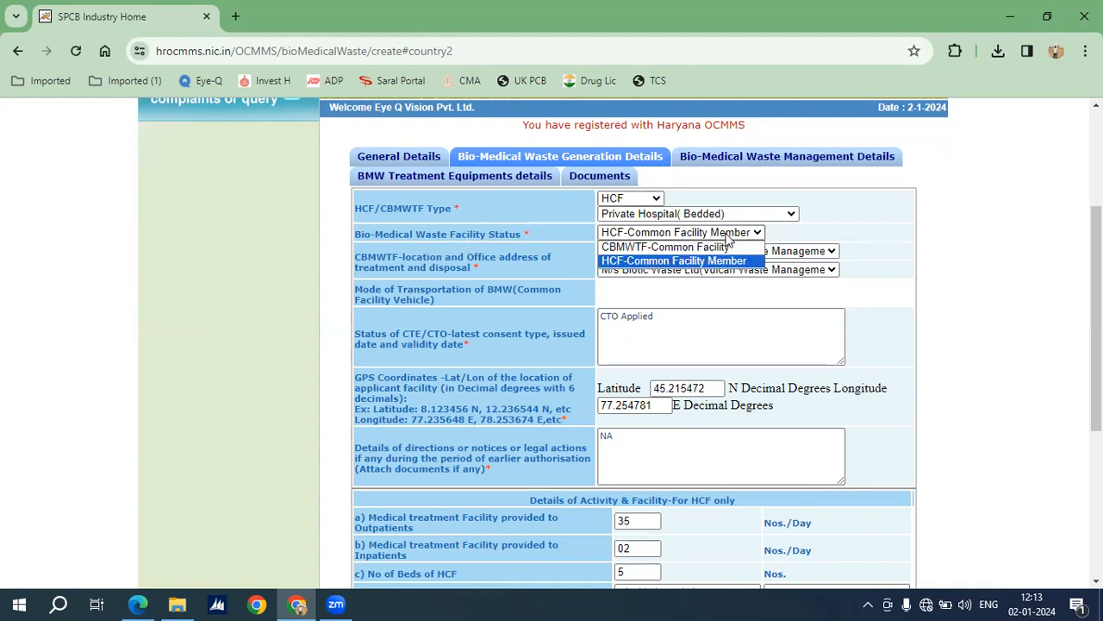
{"action": "left_click", "coordinate": [700, 261]}
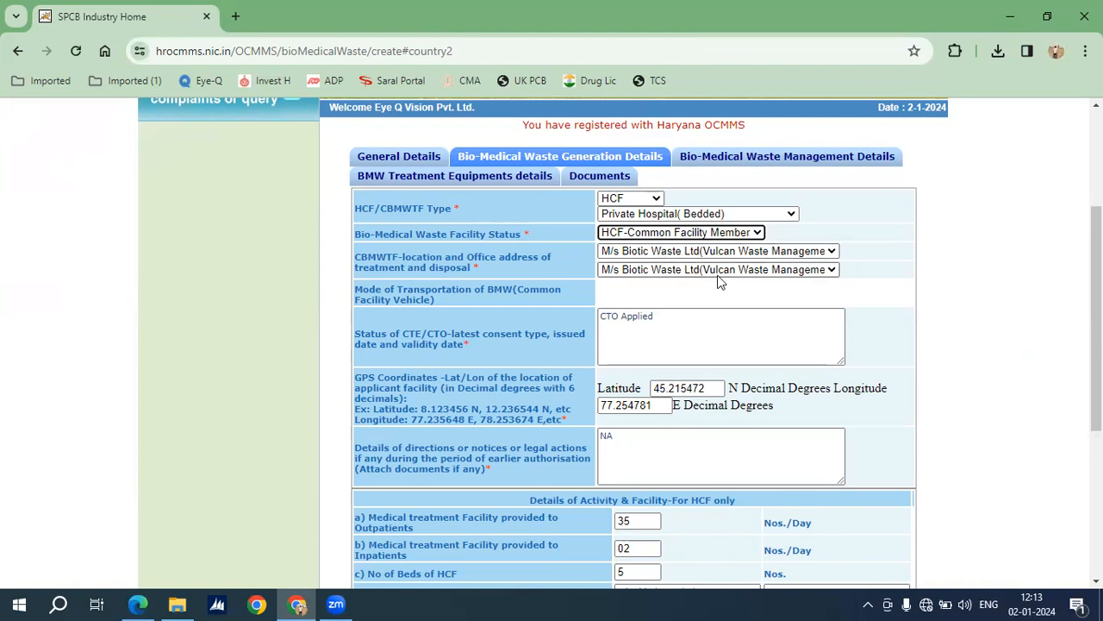
- Review the consent status, GPS coordinates, directions or notices, and HCF activity and facility entries in the waste generation details
{"action": "scroll", "coordinate": [722, 276], "scroll_direction": "down", "scroll_amount": 1}
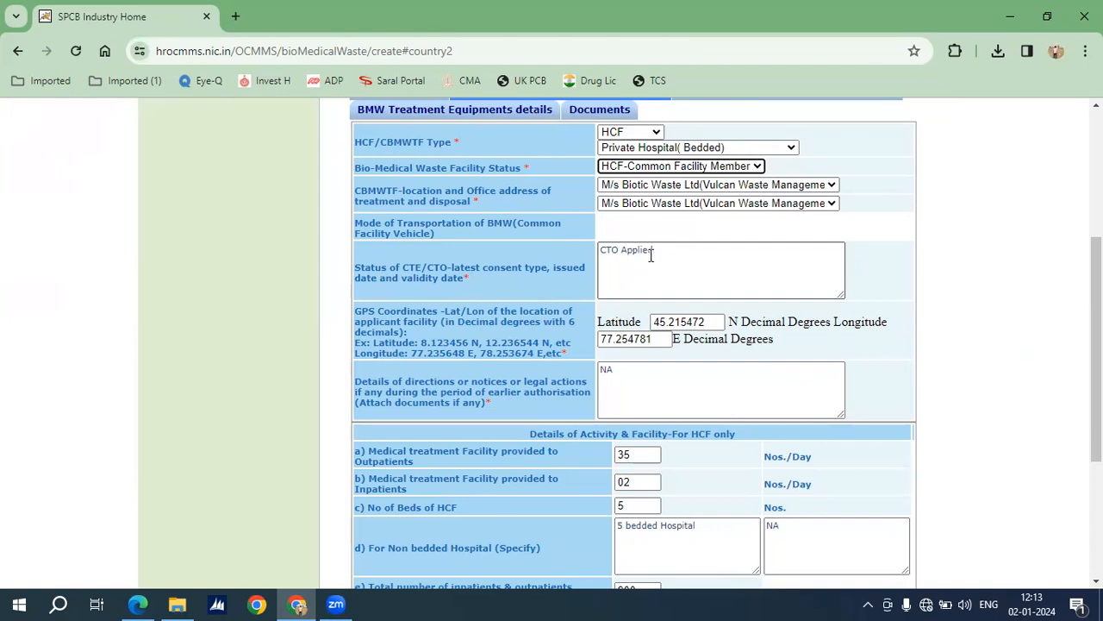
{"action": "scroll", "coordinate": [628, 258], "scroll_direction": "down", "scroll_amount": 1}
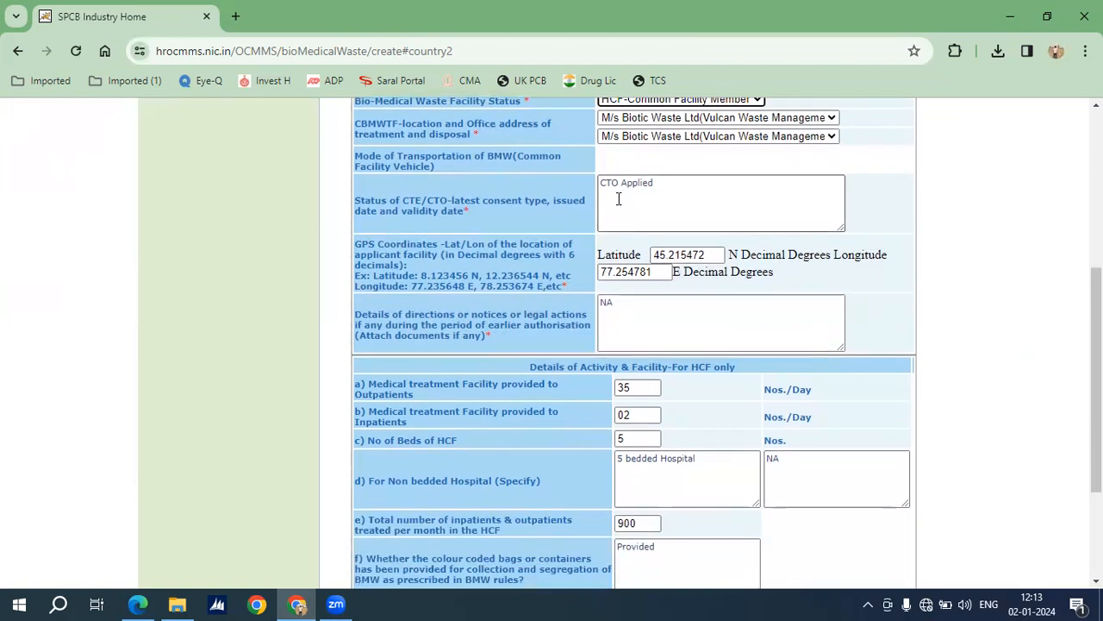
{"action": "scroll", "coordinate": [690, 200], "scroll_direction": "down", "scroll_amount": 1}
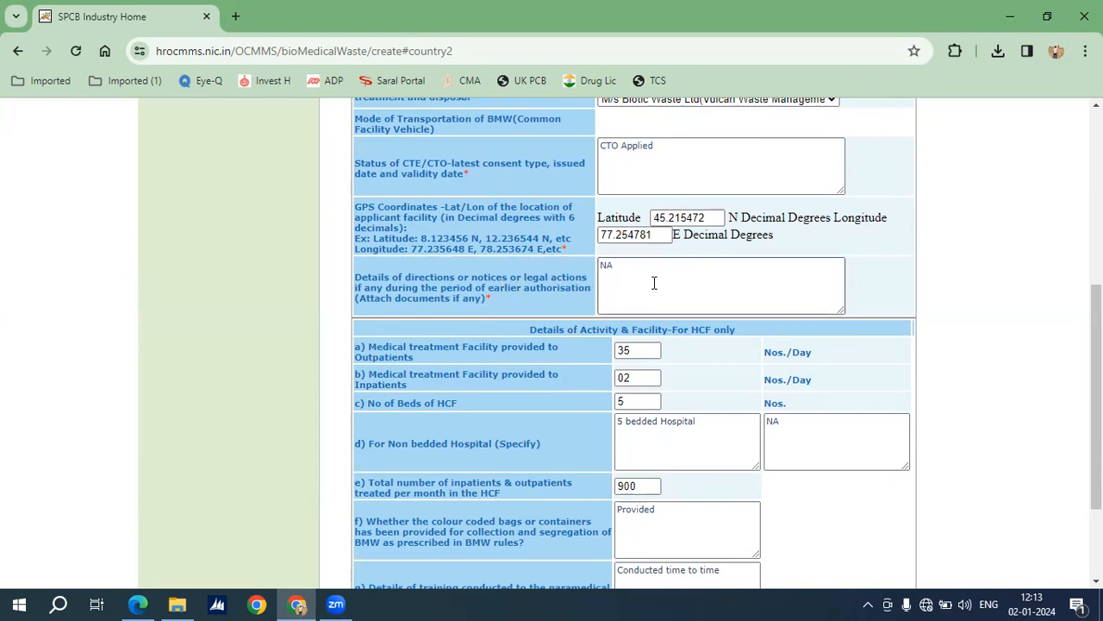
{"action": "scroll", "coordinate": [526, 286], "scroll_direction": "down", "scroll_amount": 2}
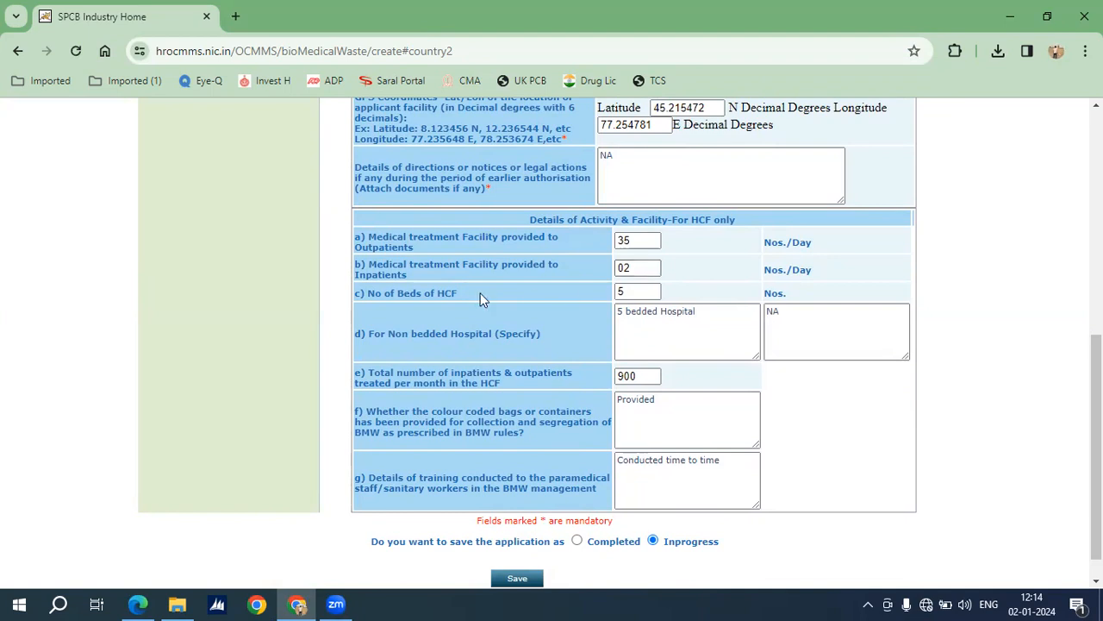
{"action": "scroll", "coordinate": [630, 282], "scroll_direction": "down", "scroll_amount": 1}
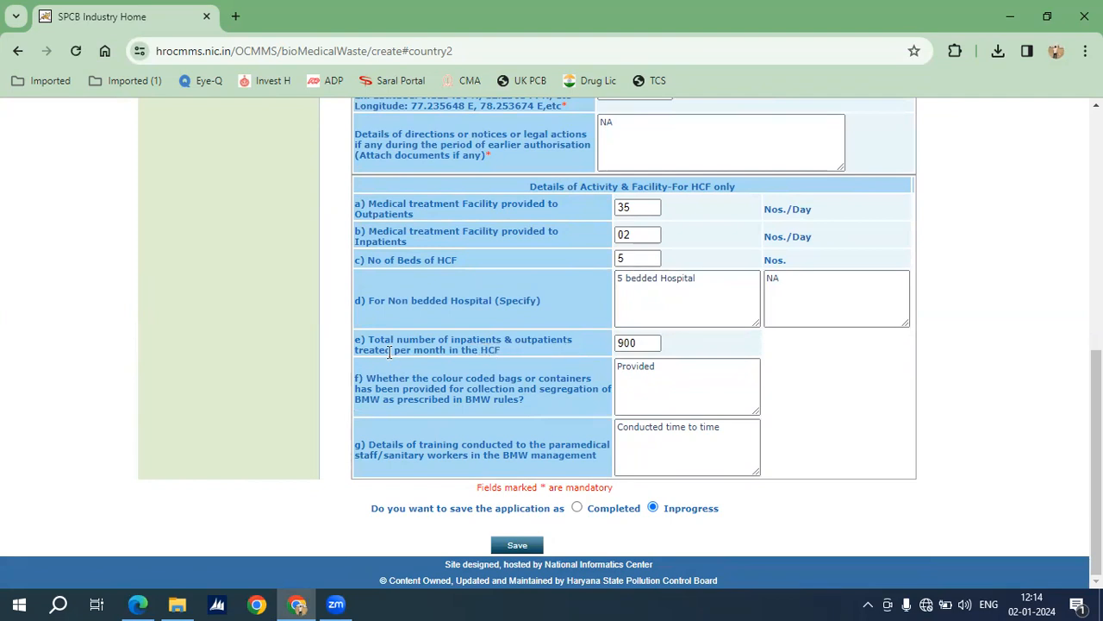
{"action": "left_click", "coordinate": [639, 344]}
{"action": "scroll", "coordinate": [696, 394], "scroll_direction": "up", "scroll_amount": 4}
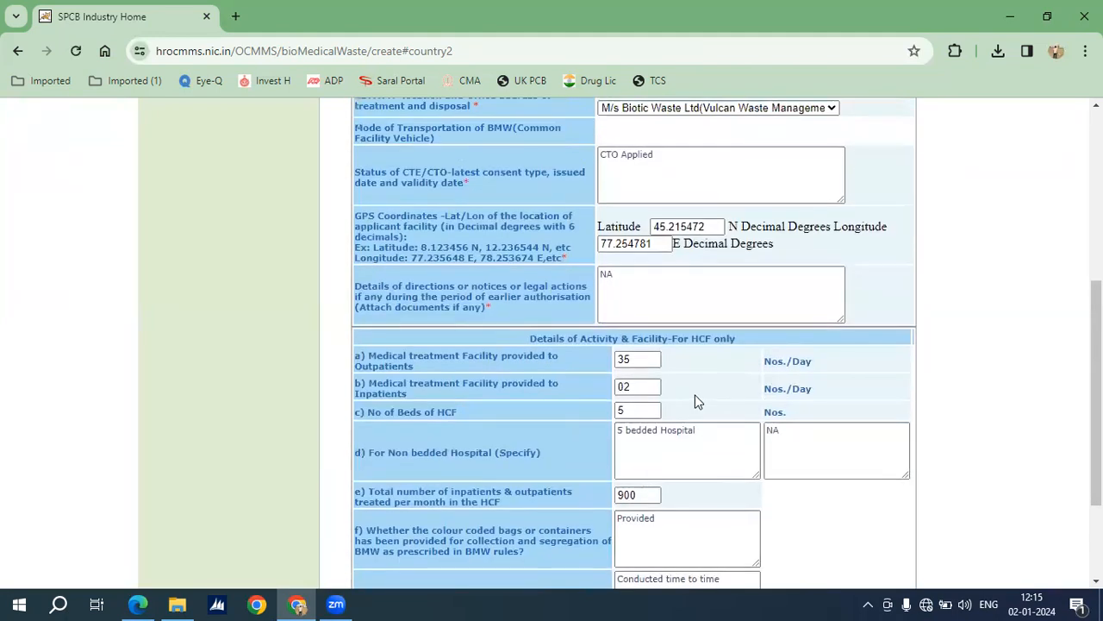
- Review the daily waste quantities for each colour category in the bio-medical waste management details
{"action": "left_click", "coordinate": [744, 193]}
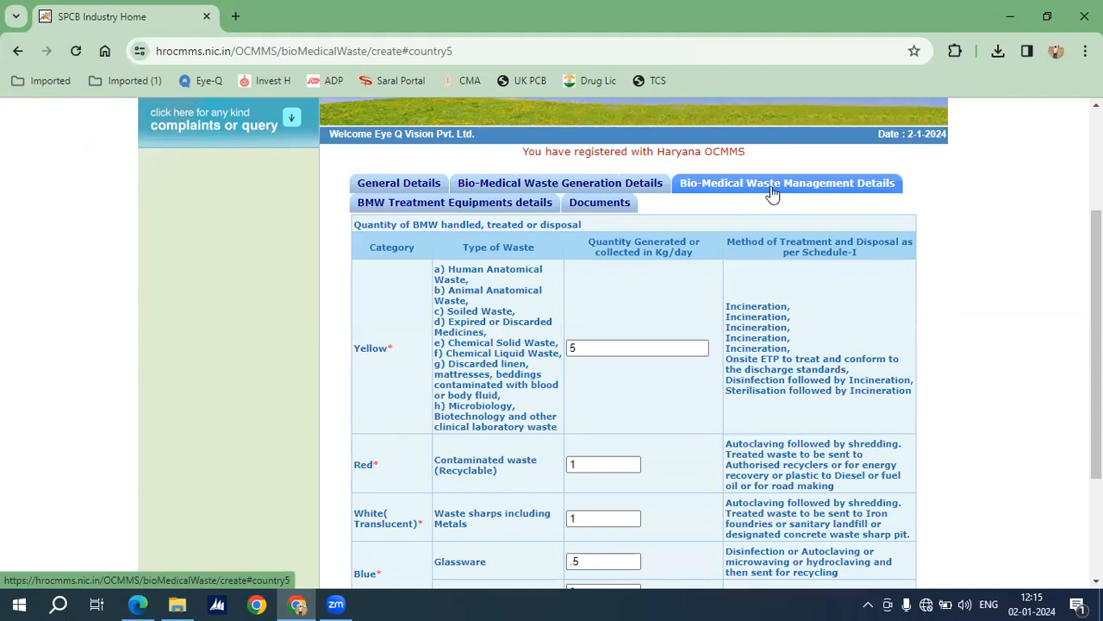
{"action": "scroll", "coordinate": [737, 269], "scroll_direction": "down", "scroll_amount": 1}
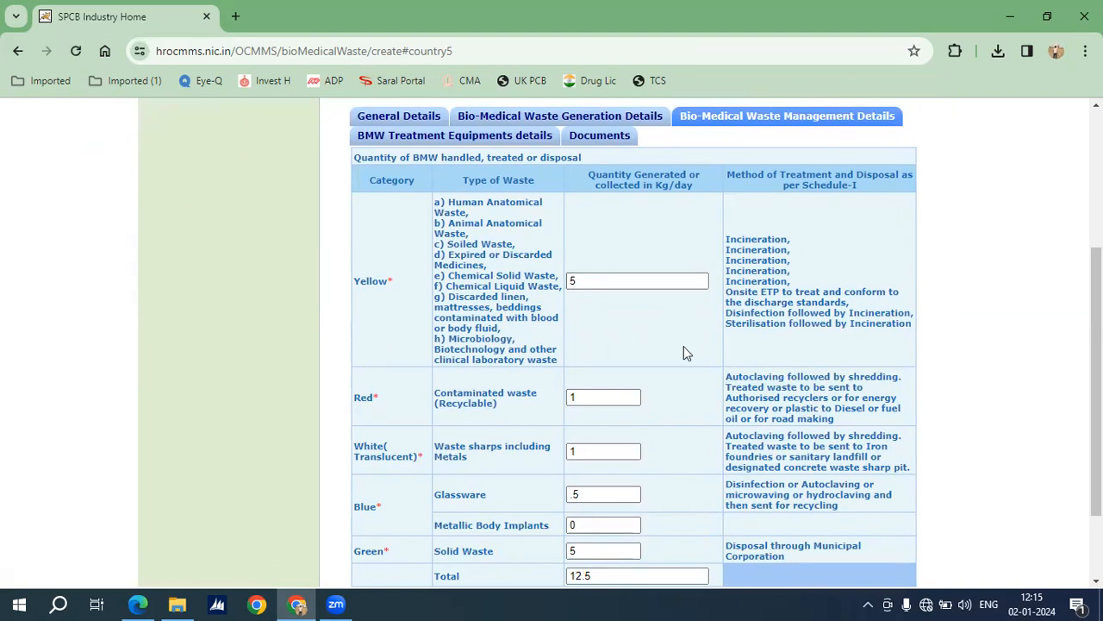
{"action": "scroll", "coordinate": [683, 349], "scroll_direction": "down", "scroll_amount": 1}
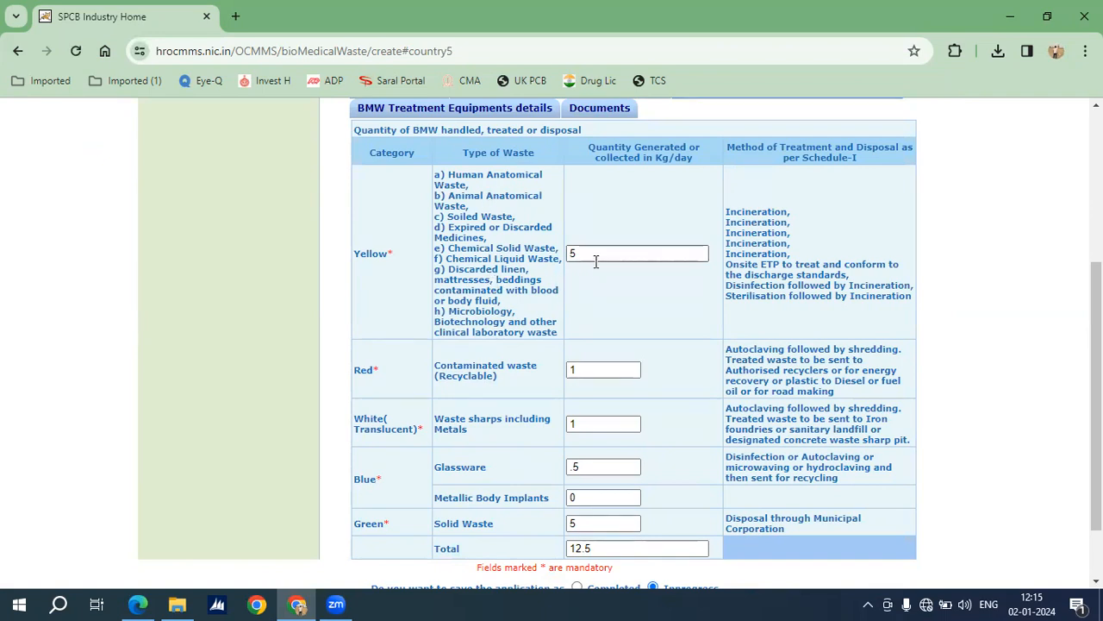
{"action": "scroll", "coordinate": [599, 257], "scroll_direction": "down", "scroll_amount": 1}
{"action": "scroll", "coordinate": [599, 256], "scroll_direction": "down", "scroll_amount": 2}
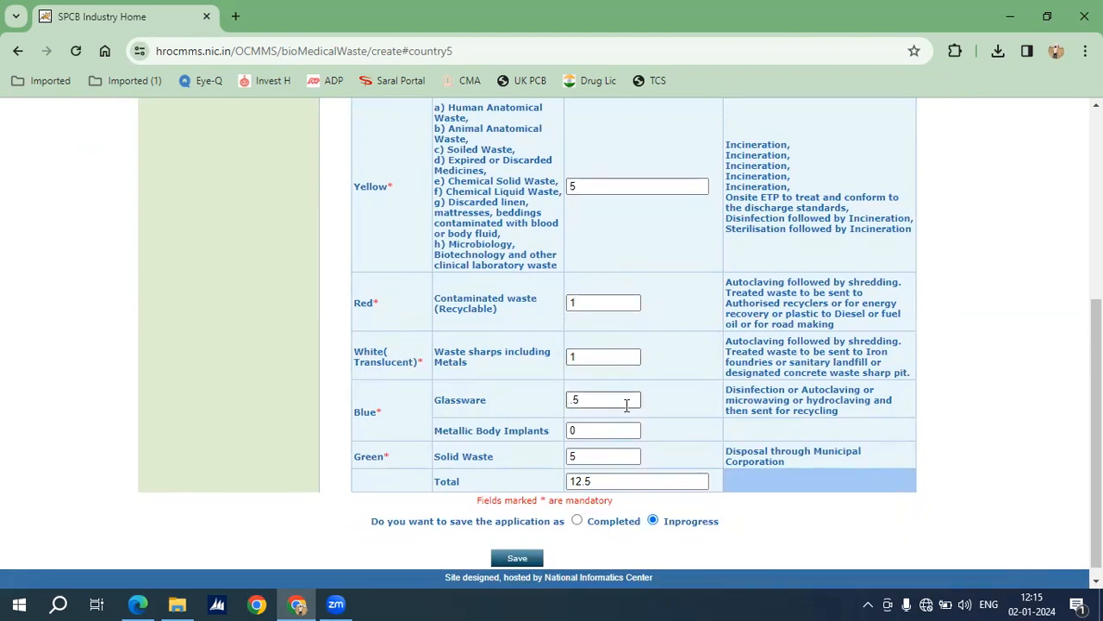
{"action": "scroll", "coordinate": [624, 422], "scroll_direction": "down", "scroll_amount": 1}
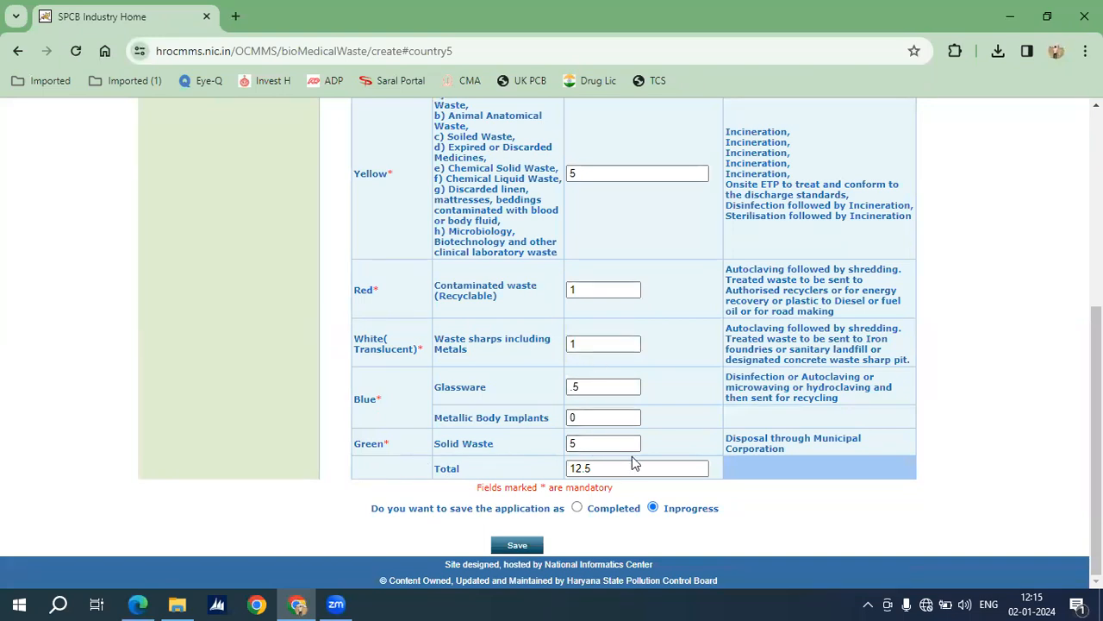
{"action": "scroll", "coordinate": [632, 458], "scroll_direction": "up", "scroll_amount": 4}
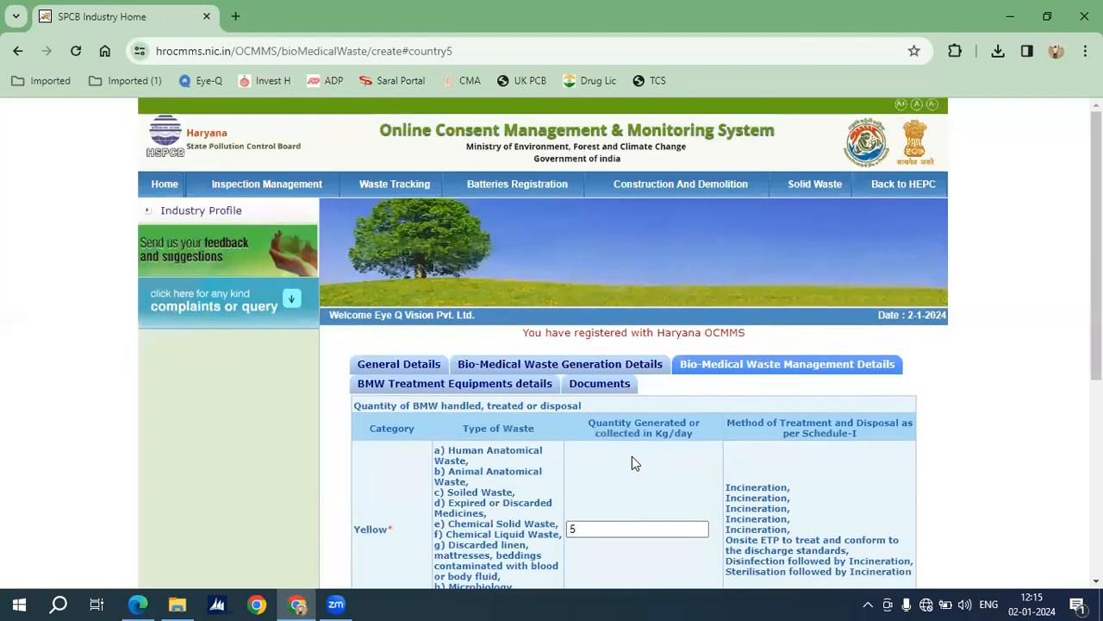
- Review the number of units and the type and capacity entered for each item in the BMW treatment equipment details
{"action": "left_click", "coordinate": [400, 386]}
{"action": "scroll", "coordinate": [601, 438], "scroll_direction": "down", "scroll_amount": 2}
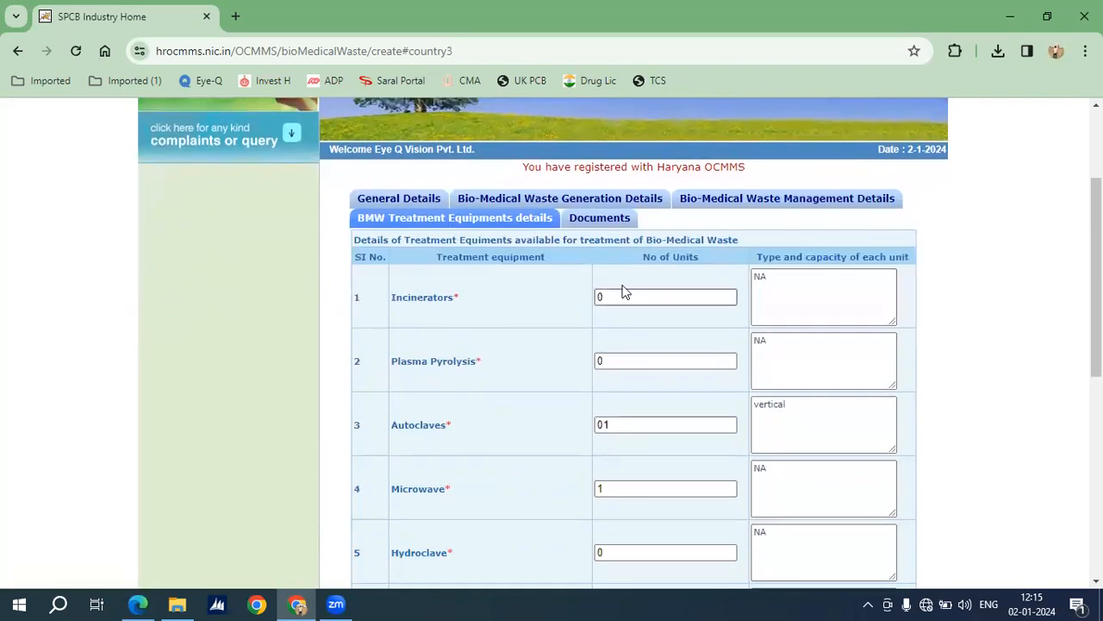
{"action": "scroll", "coordinate": [647, 347], "scroll_direction": "down", "scroll_amount": 1}
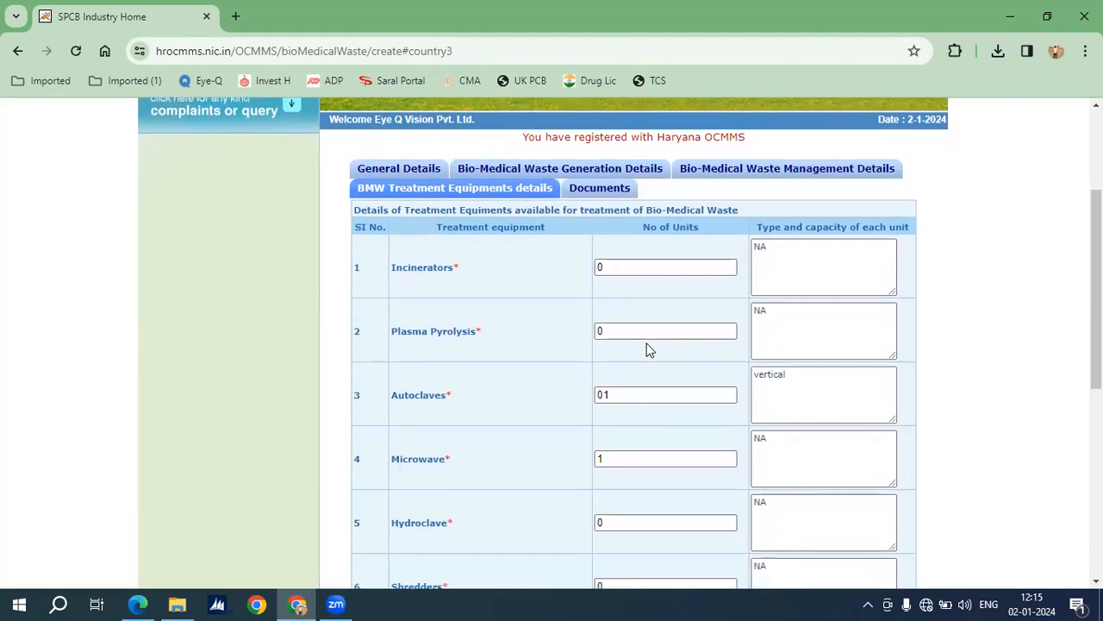
{"action": "scroll", "coordinate": [649, 349], "scroll_direction": "down", "scroll_amount": 1}
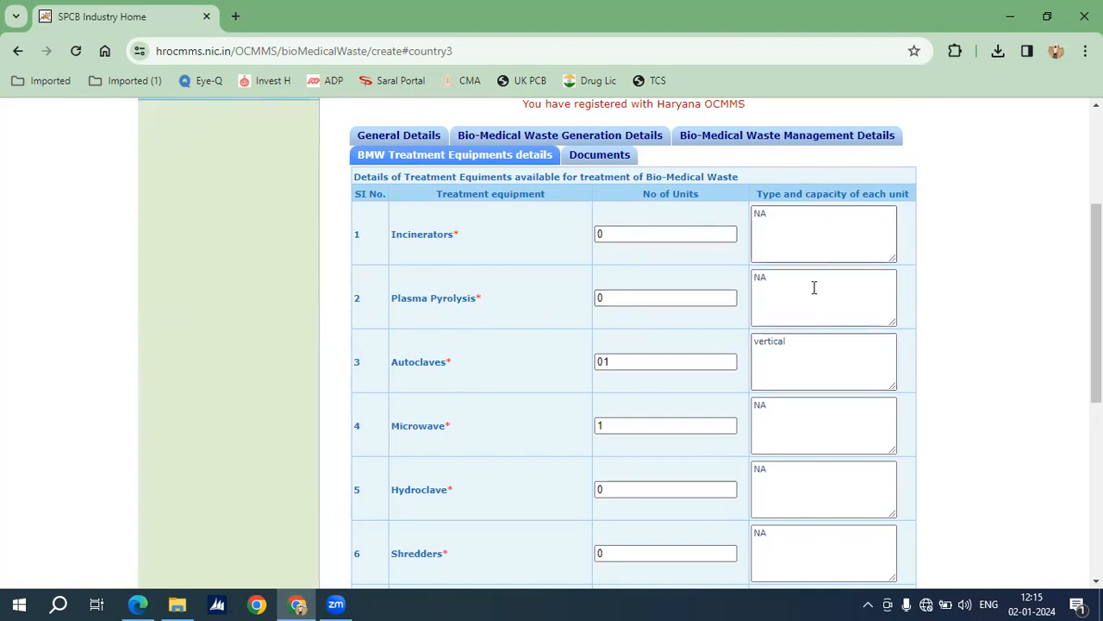
{"action": "scroll", "coordinate": [688, 401], "scroll_direction": "down", "scroll_amount": 1}
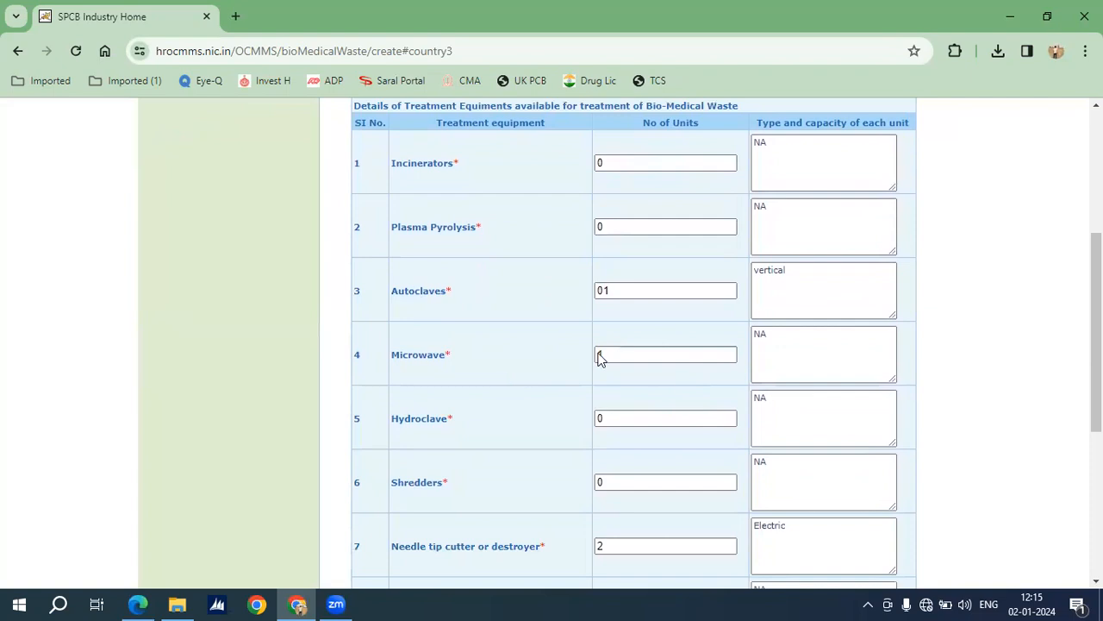
{"action": "scroll", "coordinate": [673, 380], "scroll_direction": "down", "scroll_amount": 1}
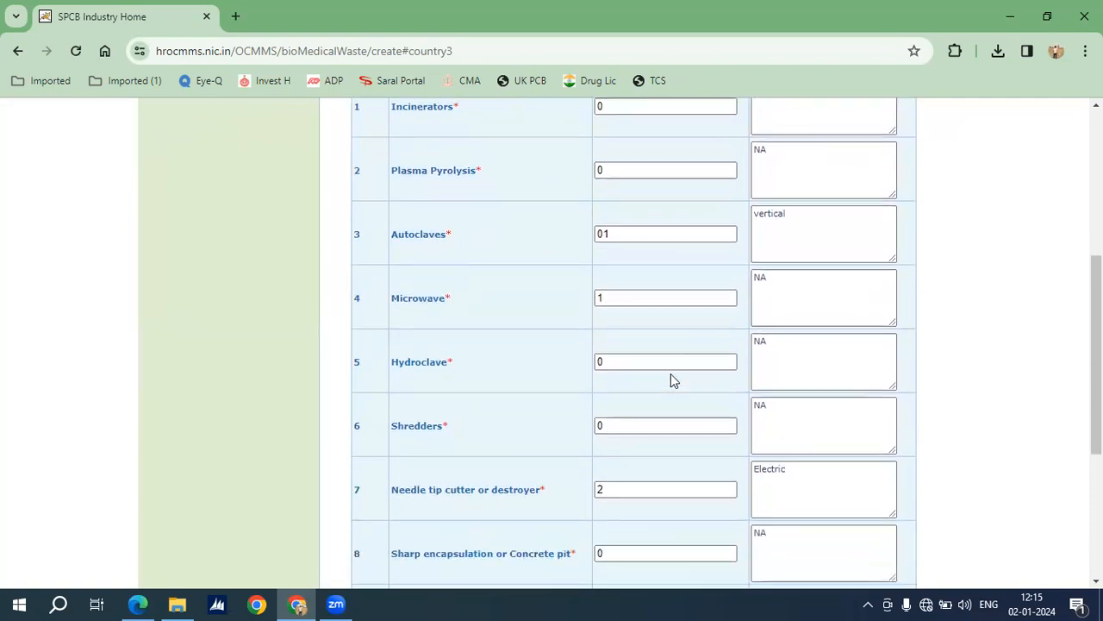
{"action": "scroll", "coordinate": [672, 376], "scroll_direction": "down", "scroll_amount": 1}
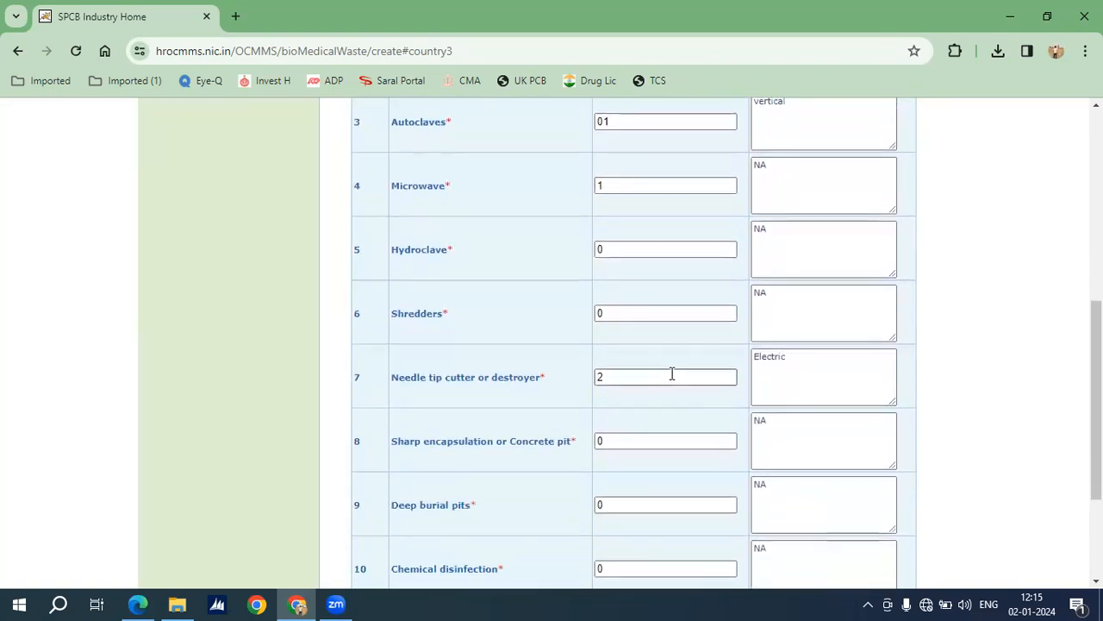
{"action": "scroll", "coordinate": [634, 396], "scroll_direction": "down", "scroll_amount": 2}
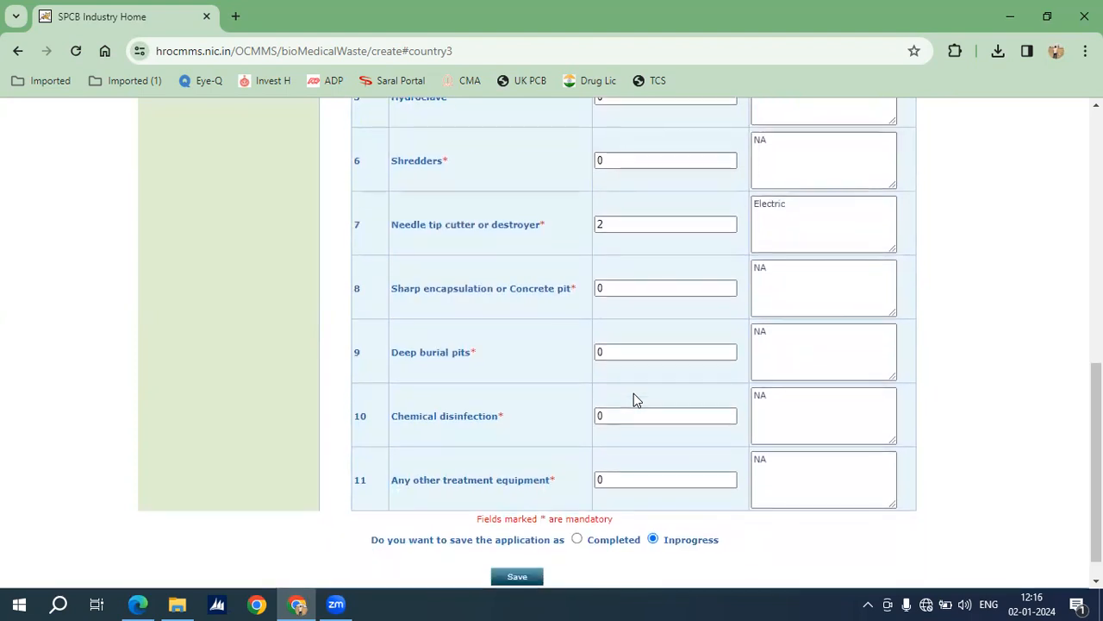
{"action": "scroll", "coordinate": [634, 399], "scroll_direction": "up", "scroll_amount": 1}
{"action": "scroll", "coordinate": [634, 399], "scroll_direction": "down", "scroll_amount": 1}
{"action": "scroll", "coordinate": [633, 398], "scroll_direction": "up", "scroll_amount": 2}
{"action": "scroll", "coordinate": [633, 393], "scroll_direction": "up", "scroll_amount": 3}
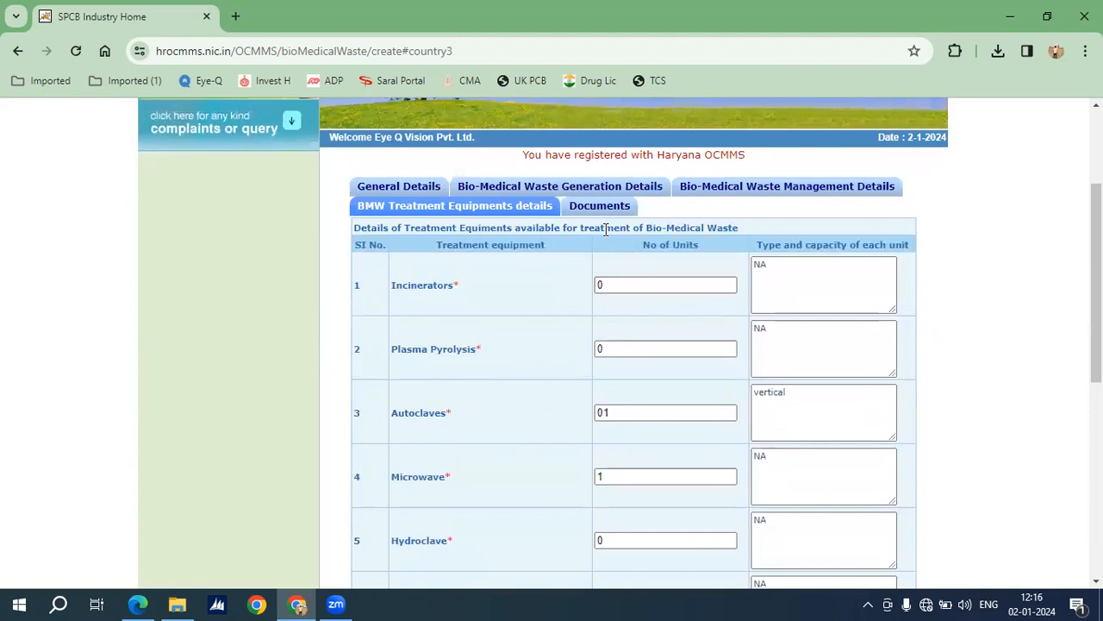
- Check which documents the application requires in the document upload window, and review the upload instructions and save options
{"action": "left_click", "coordinate": [598, 210]}
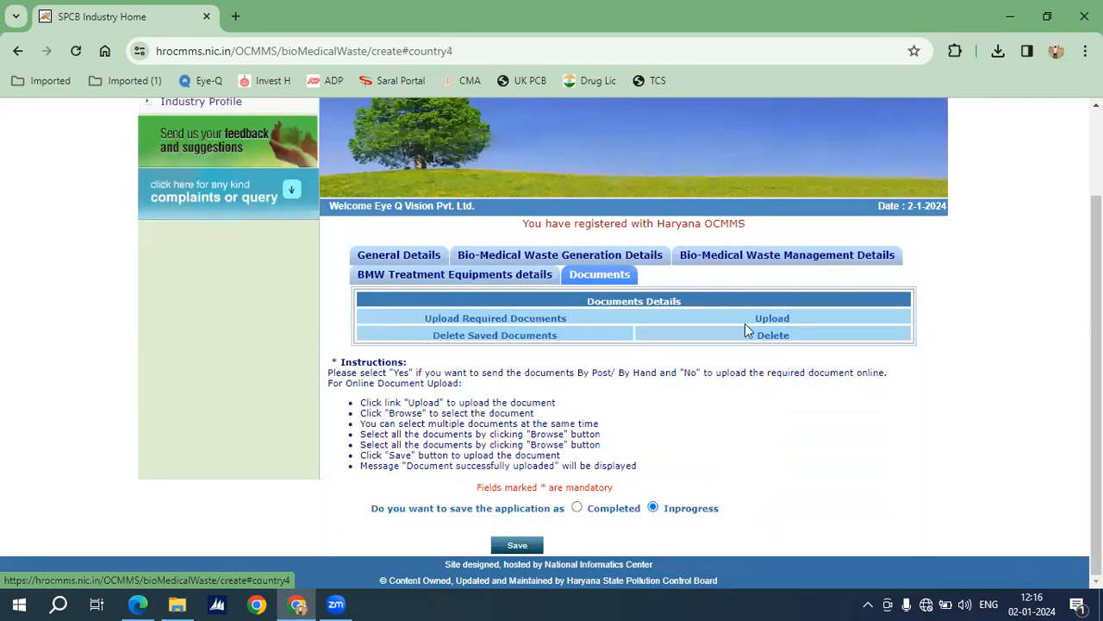
{"action": "left_click", "coordinate": [772, 319]}
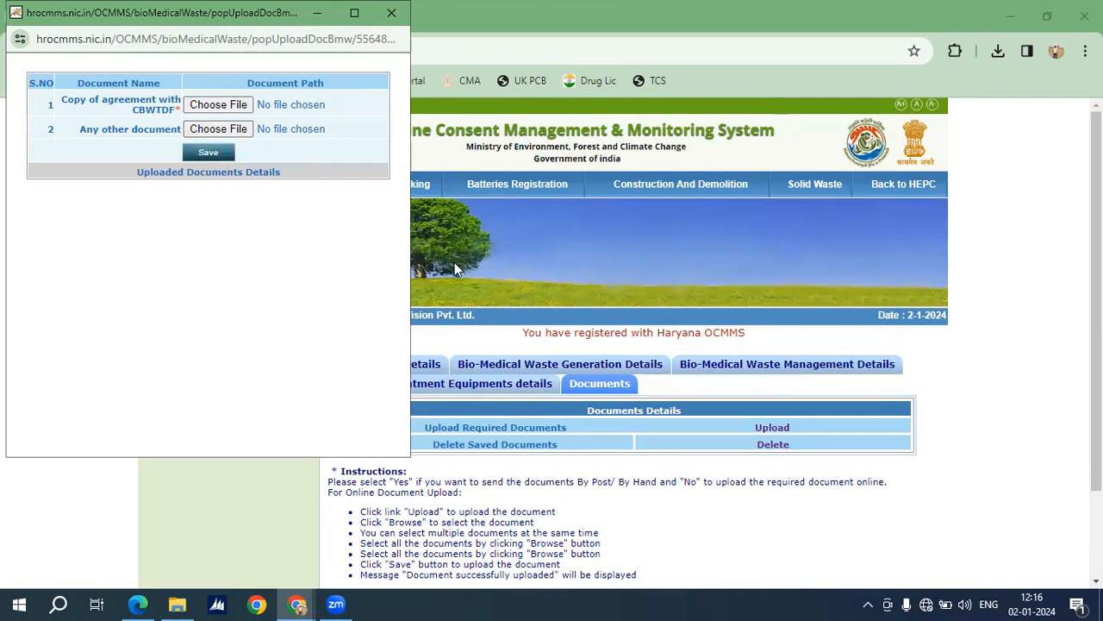
{"action": "left_click", "coordinate": [509, 243]}
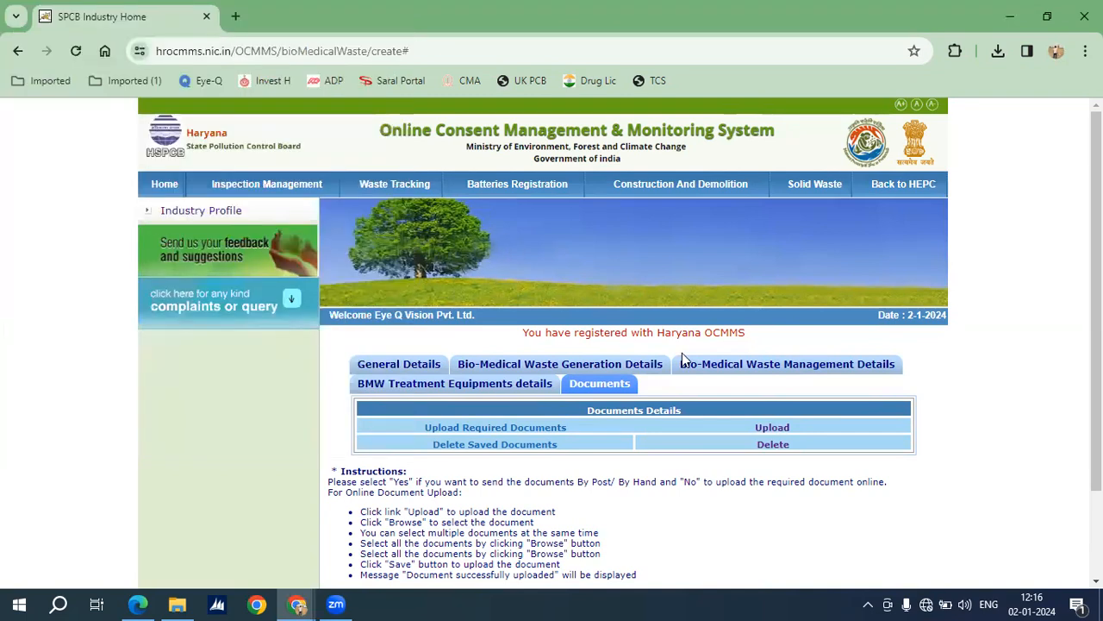
{"action": "scroll", "coordinate": [659, 288], "scroll_direction": "down", "scroll_amount": 1}
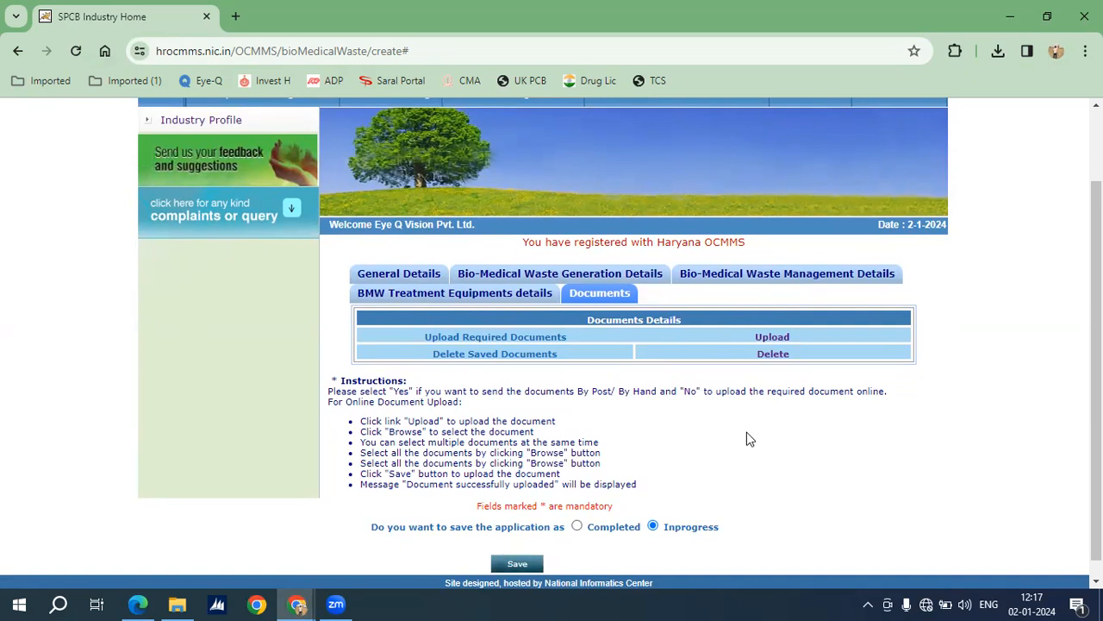
{"action": "scroll", "coordinate": [729, 349], "scroll_direction": "up", "scroll_amount": 1}
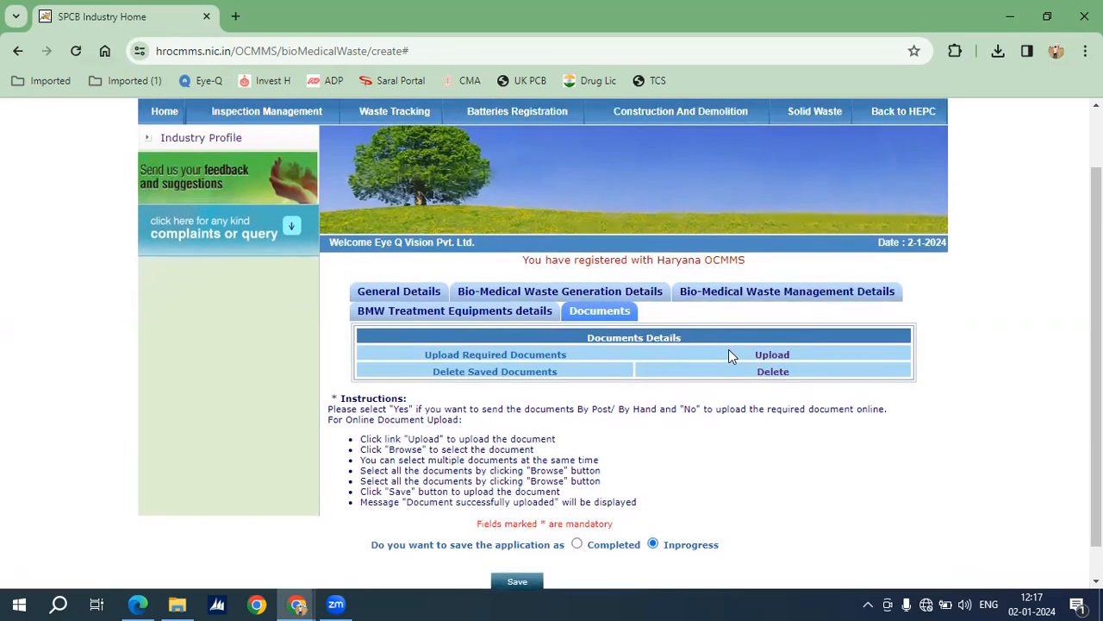
{"action": "scroll", "coordinate": [728, 356], "scroll_direction": "up", "scroll_amount": 1}
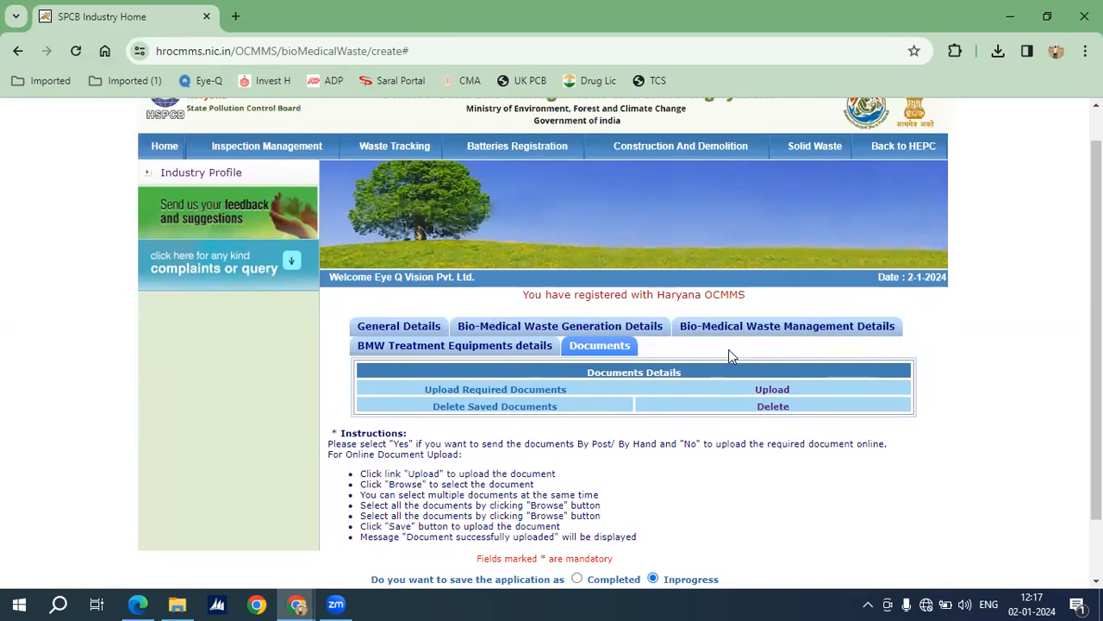
{"action": "scroll", "coordinate": [729, 350], "scroll_direction": "up", "scroll_amount": 1}
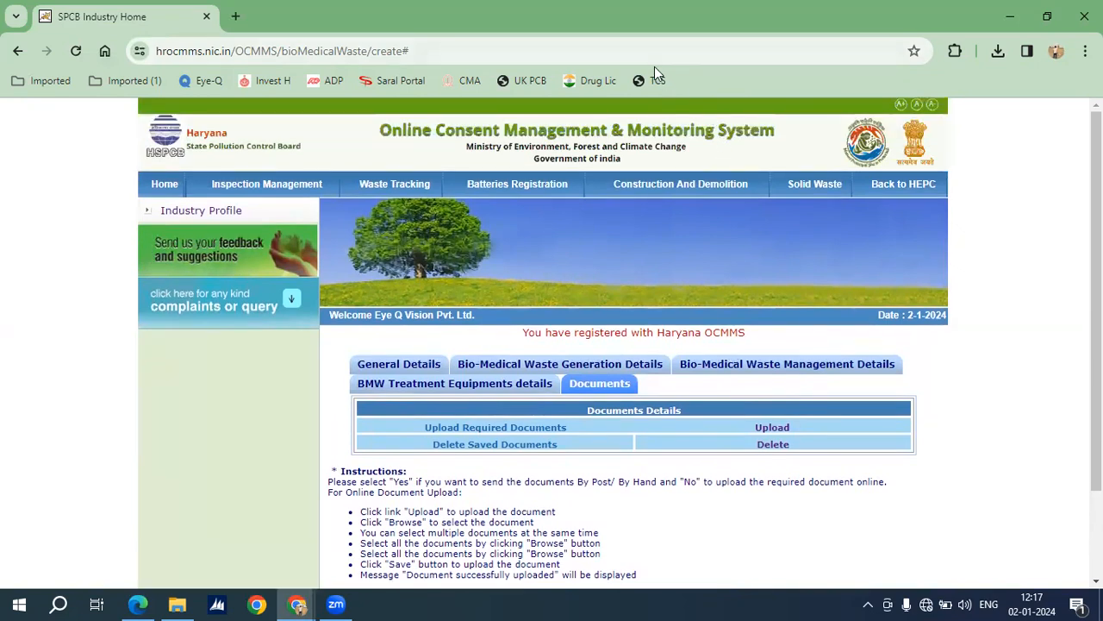